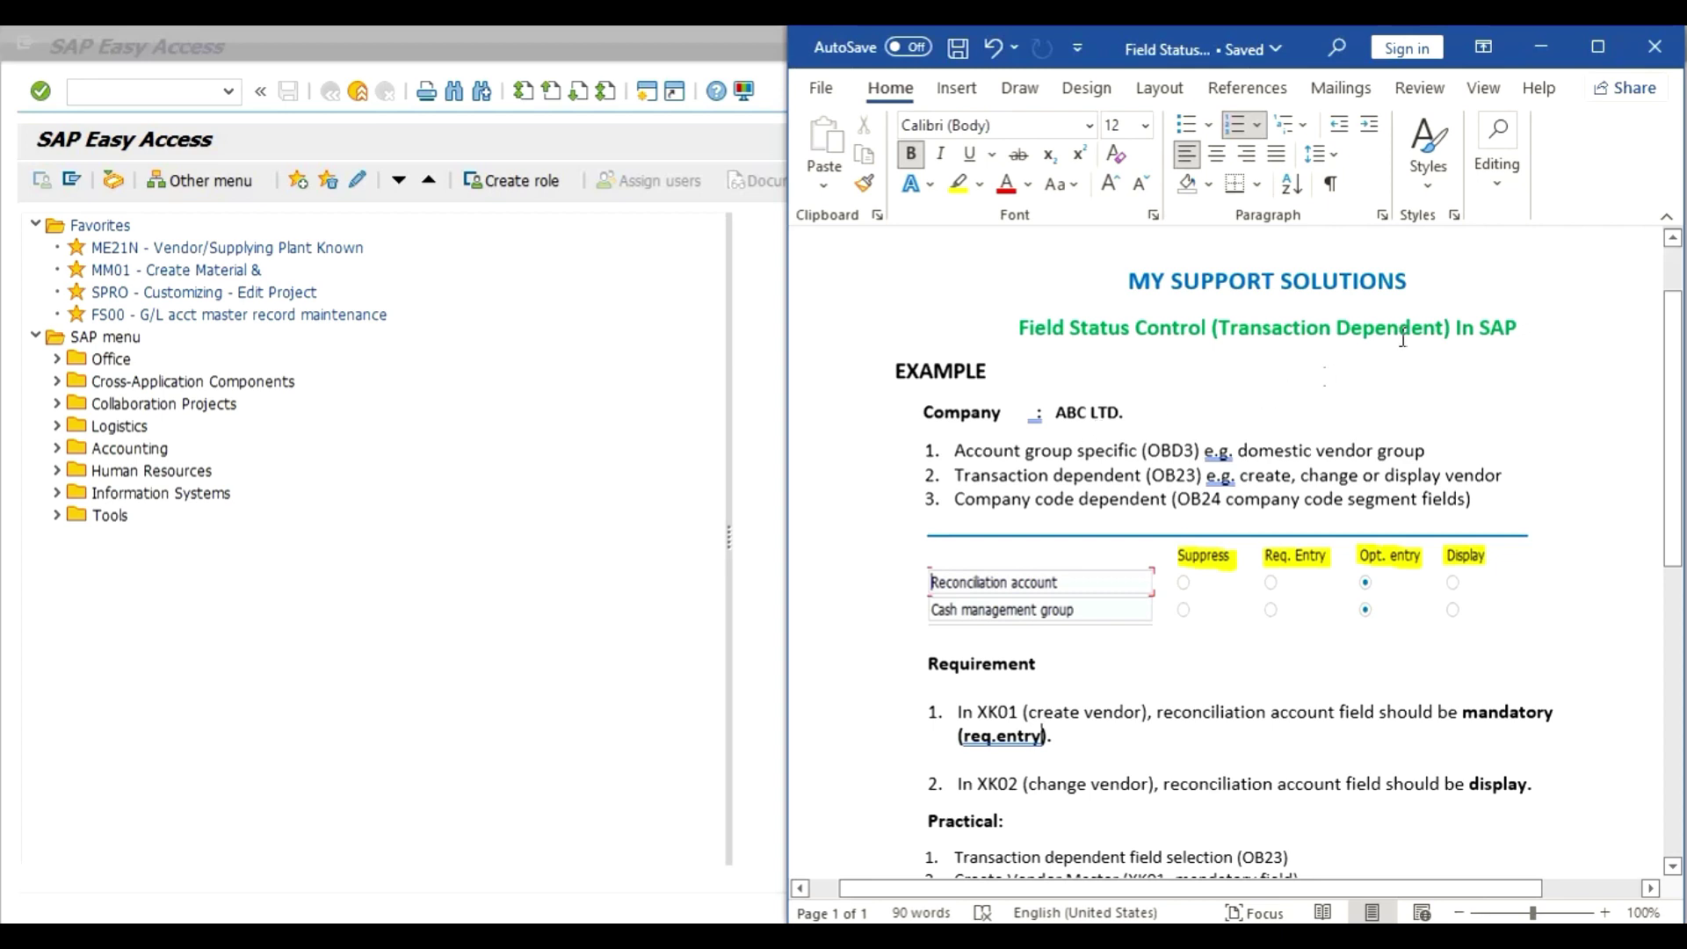
# Step: Review the field status requirements in the Word document, switch to SAP and open transaction OB23
pyautogui.moveTo(1672, 363); pyautogui.dragTo(1672, 387)
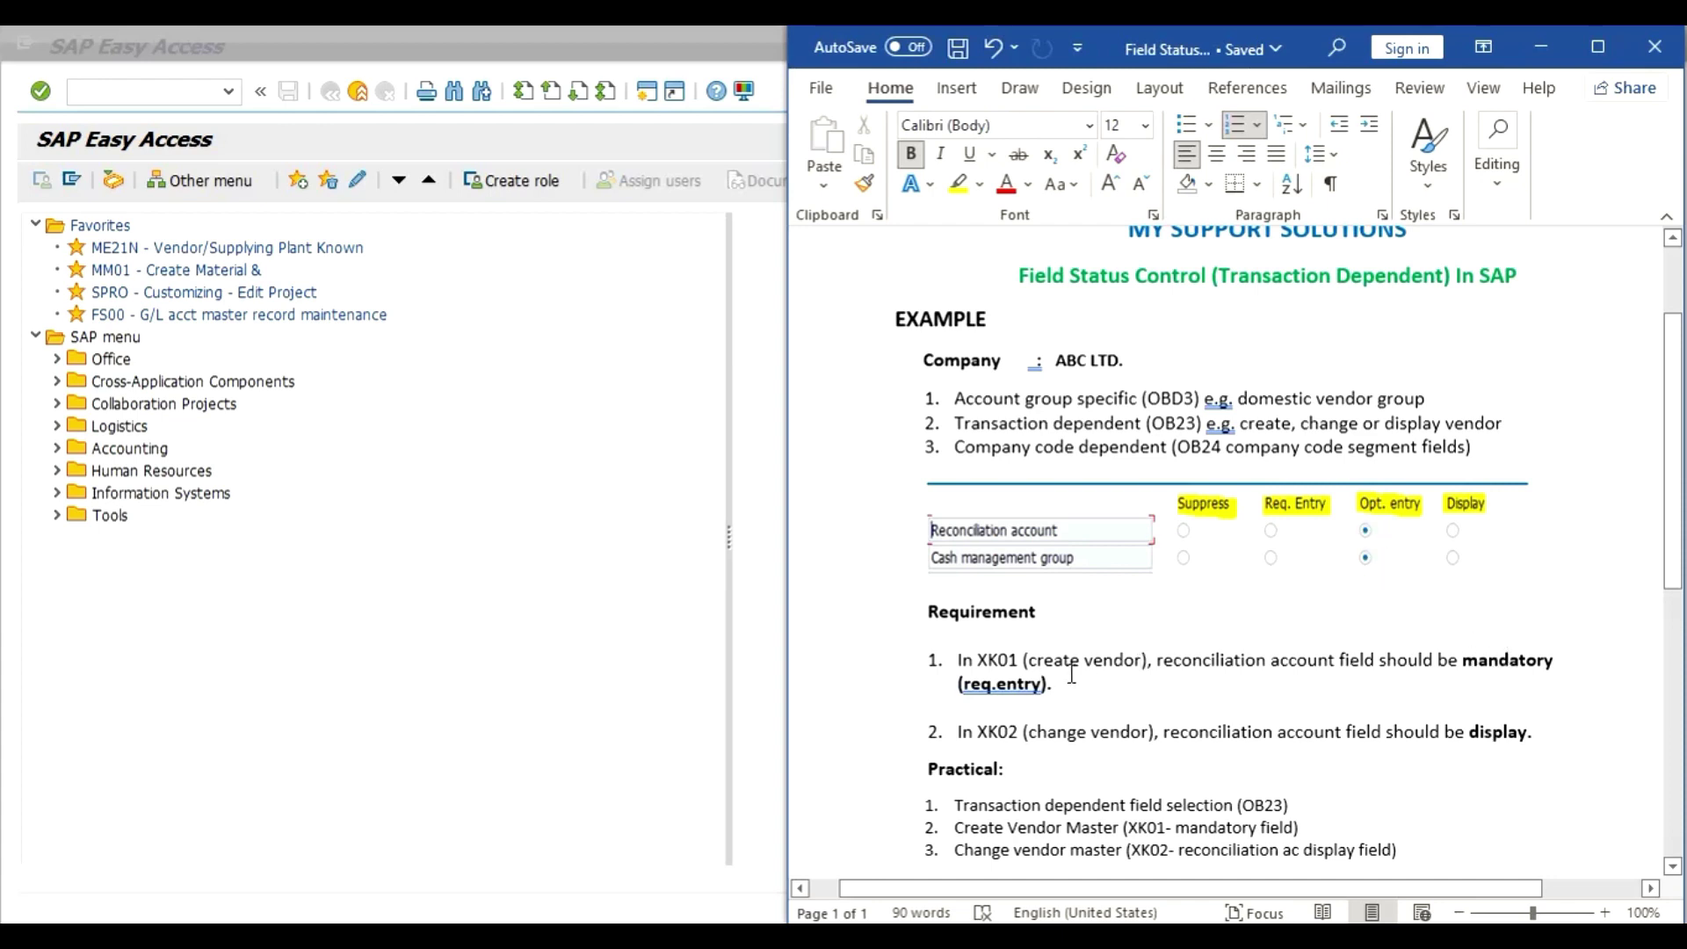
pyautogui.scroll(-1, 1318, 492)
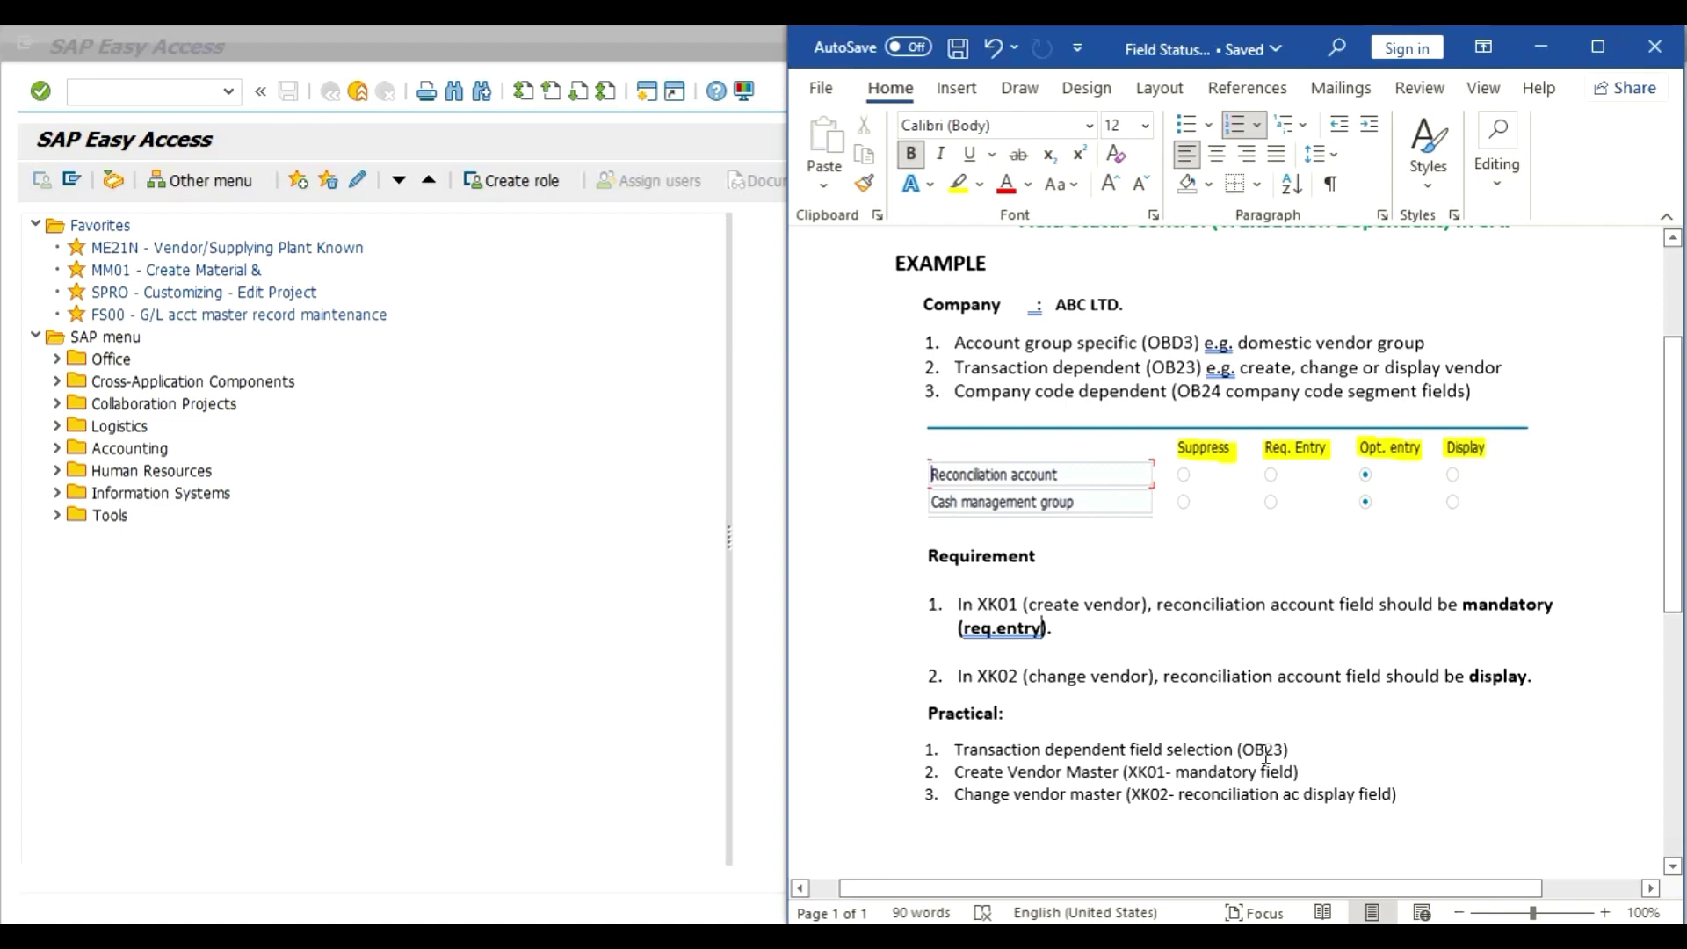
pyautogui.click(159, 91)
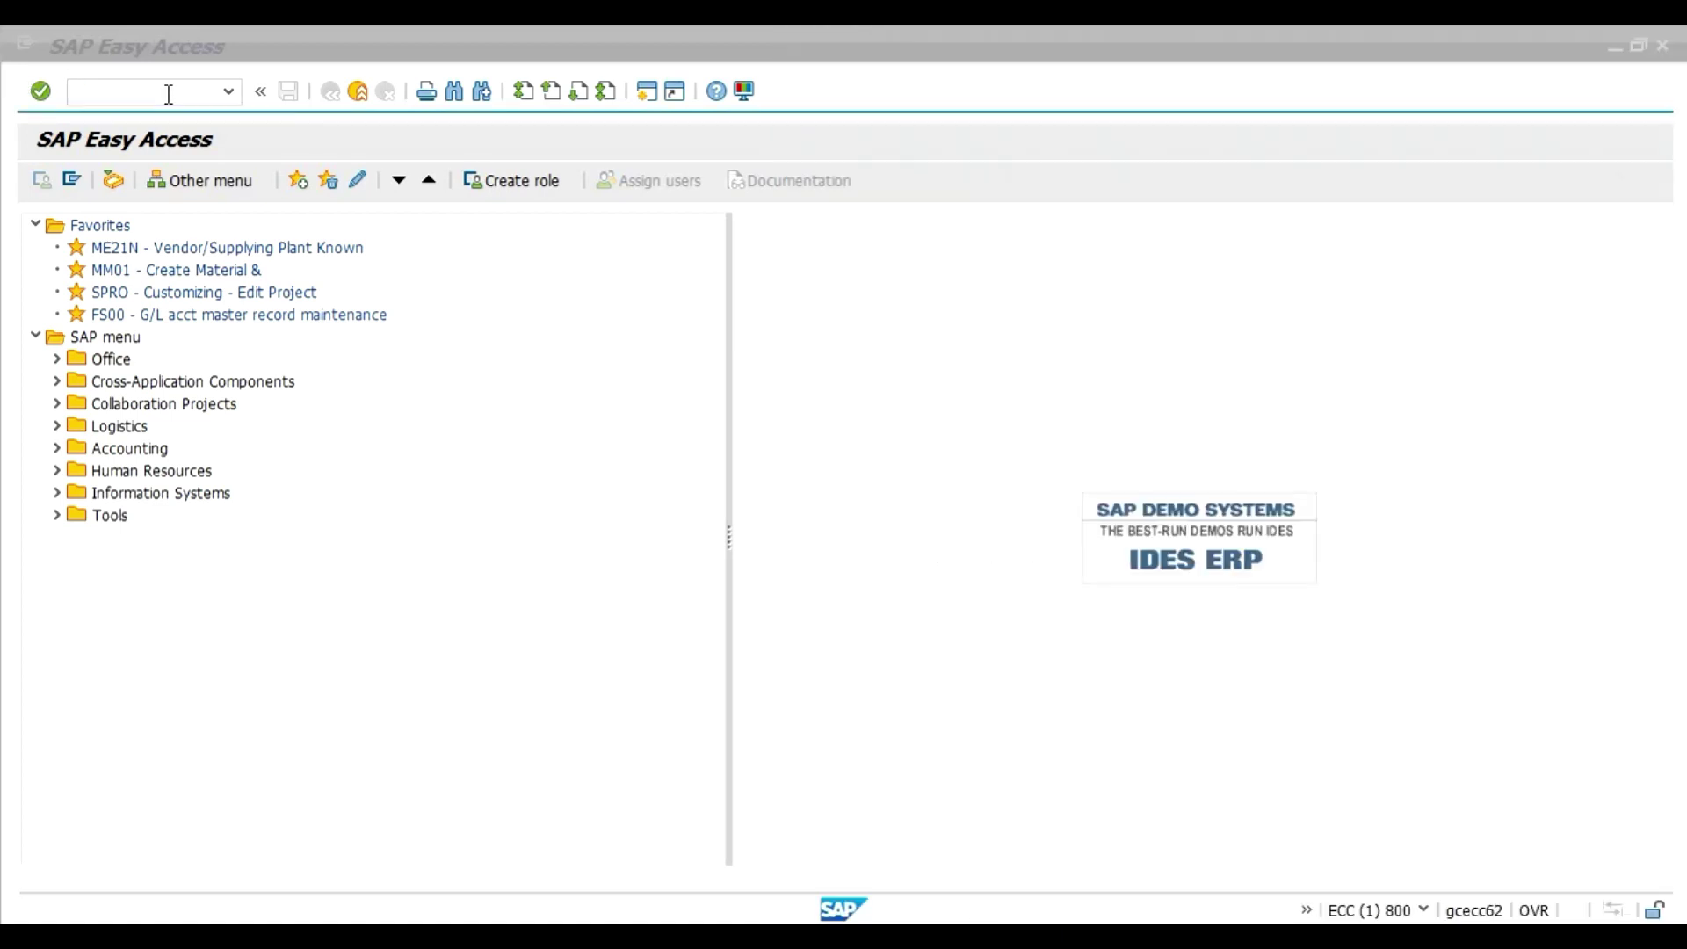
pyautogui.write('ob23')
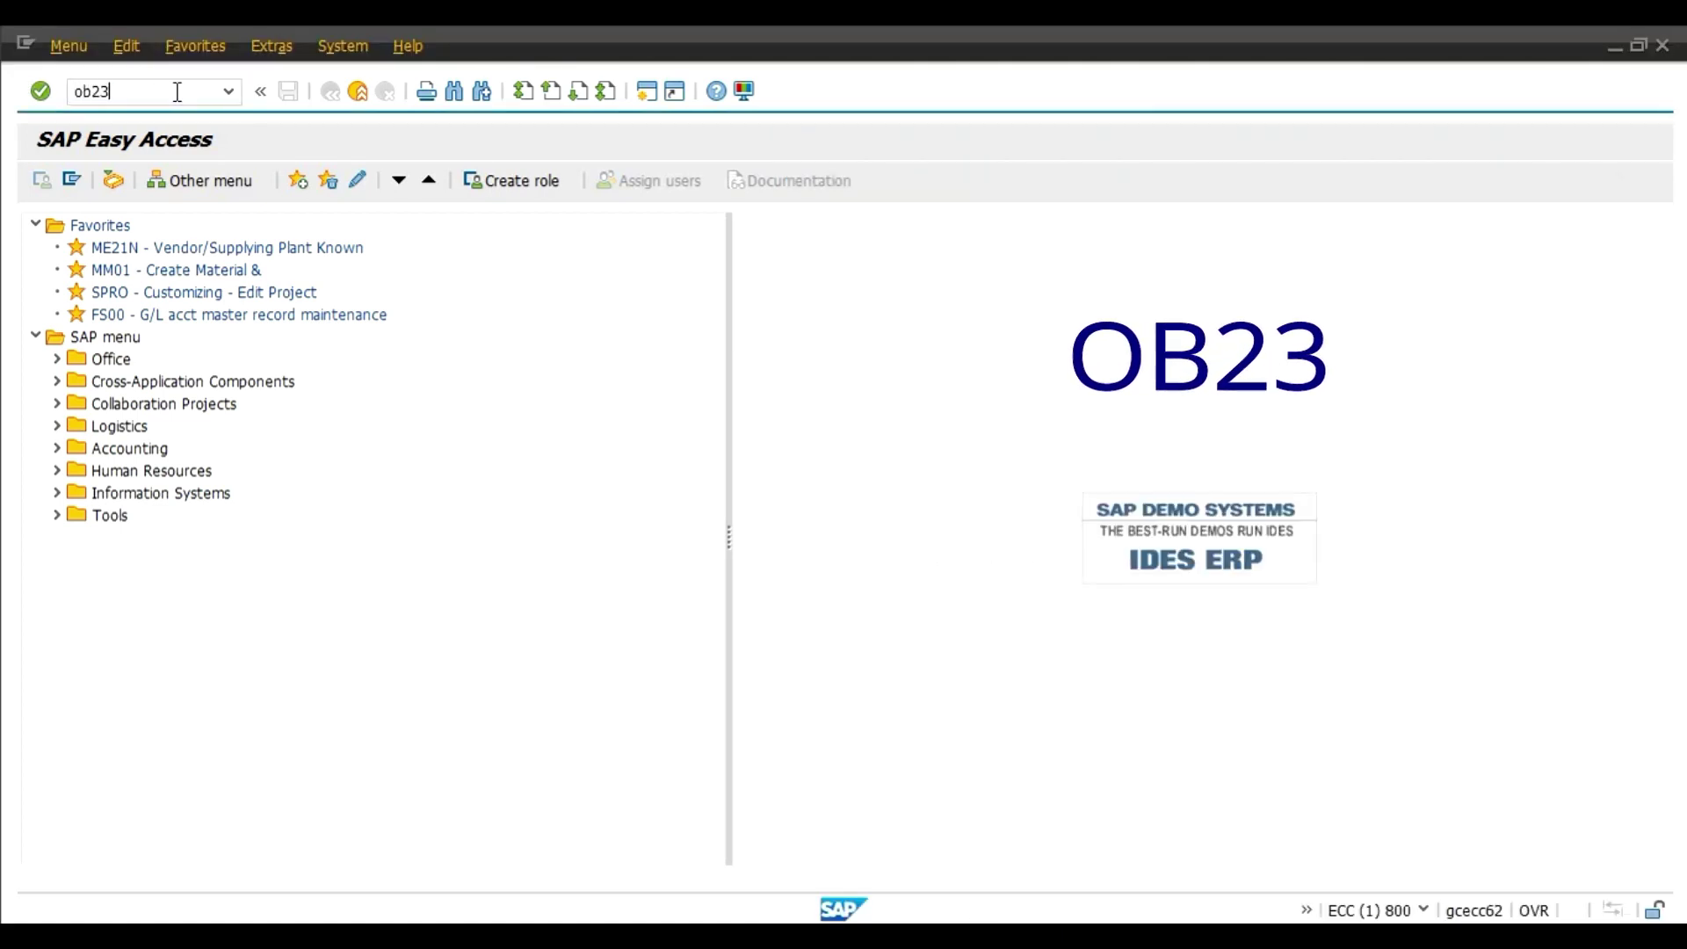
pyautogui.press('Return')
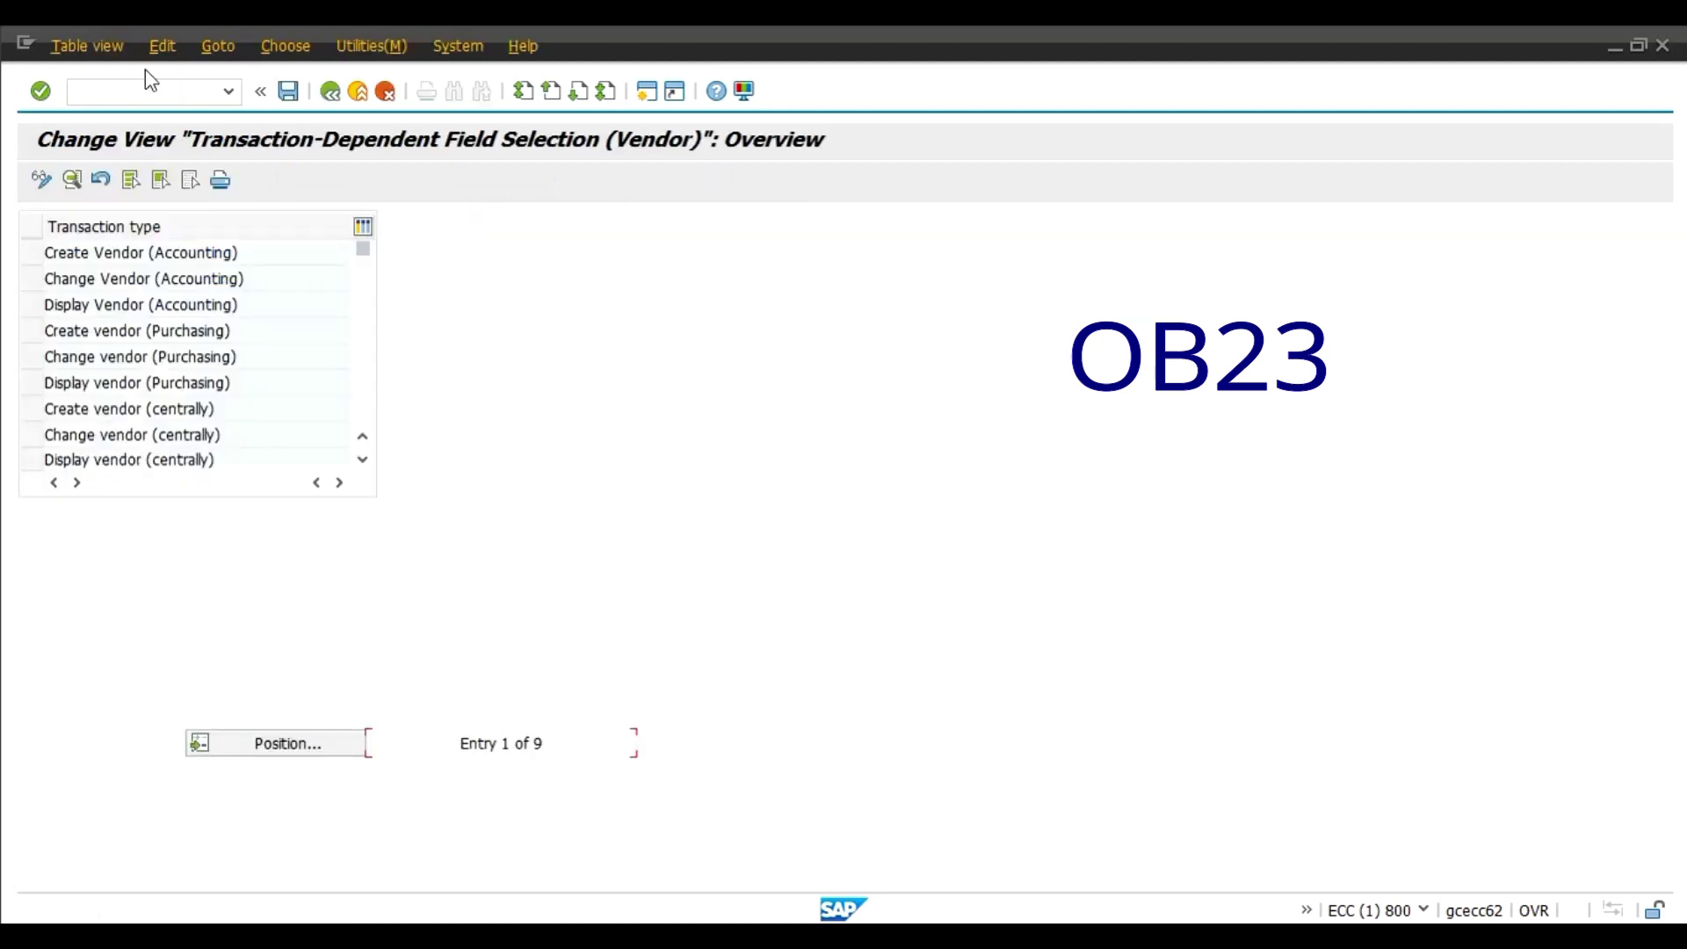
# Step: Open the Account management field status group in the company code data of Create vendor (centrally)
pyautogui.hotkey('alt', 'Tab')
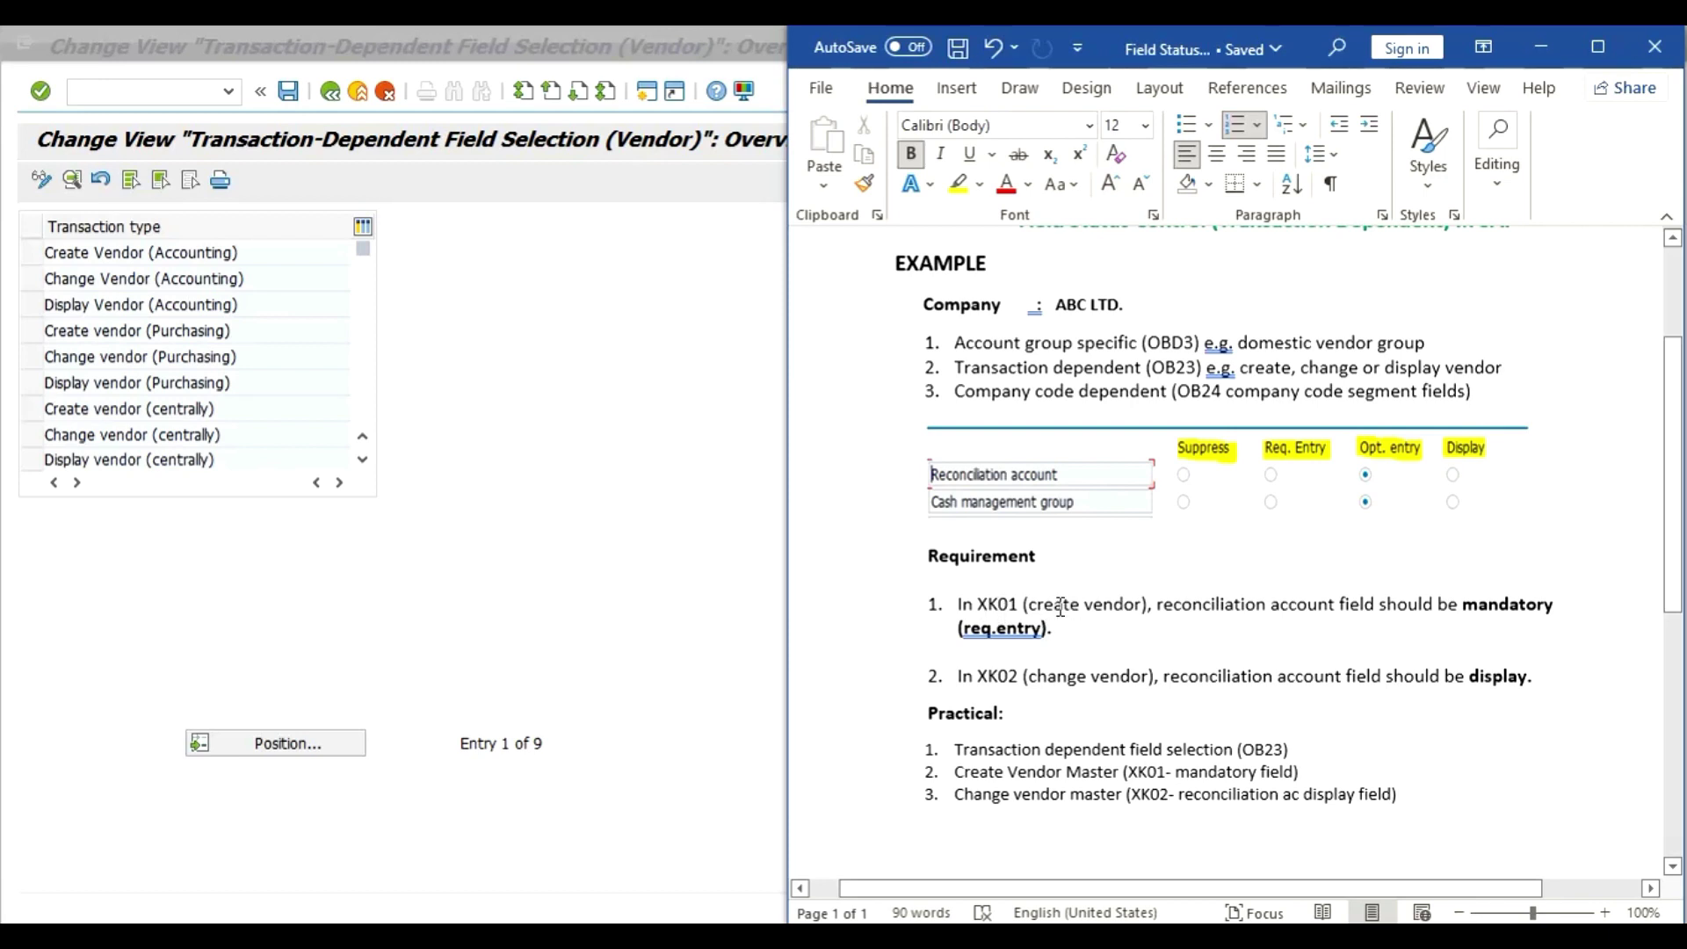
pyautogui.click(195, 408)
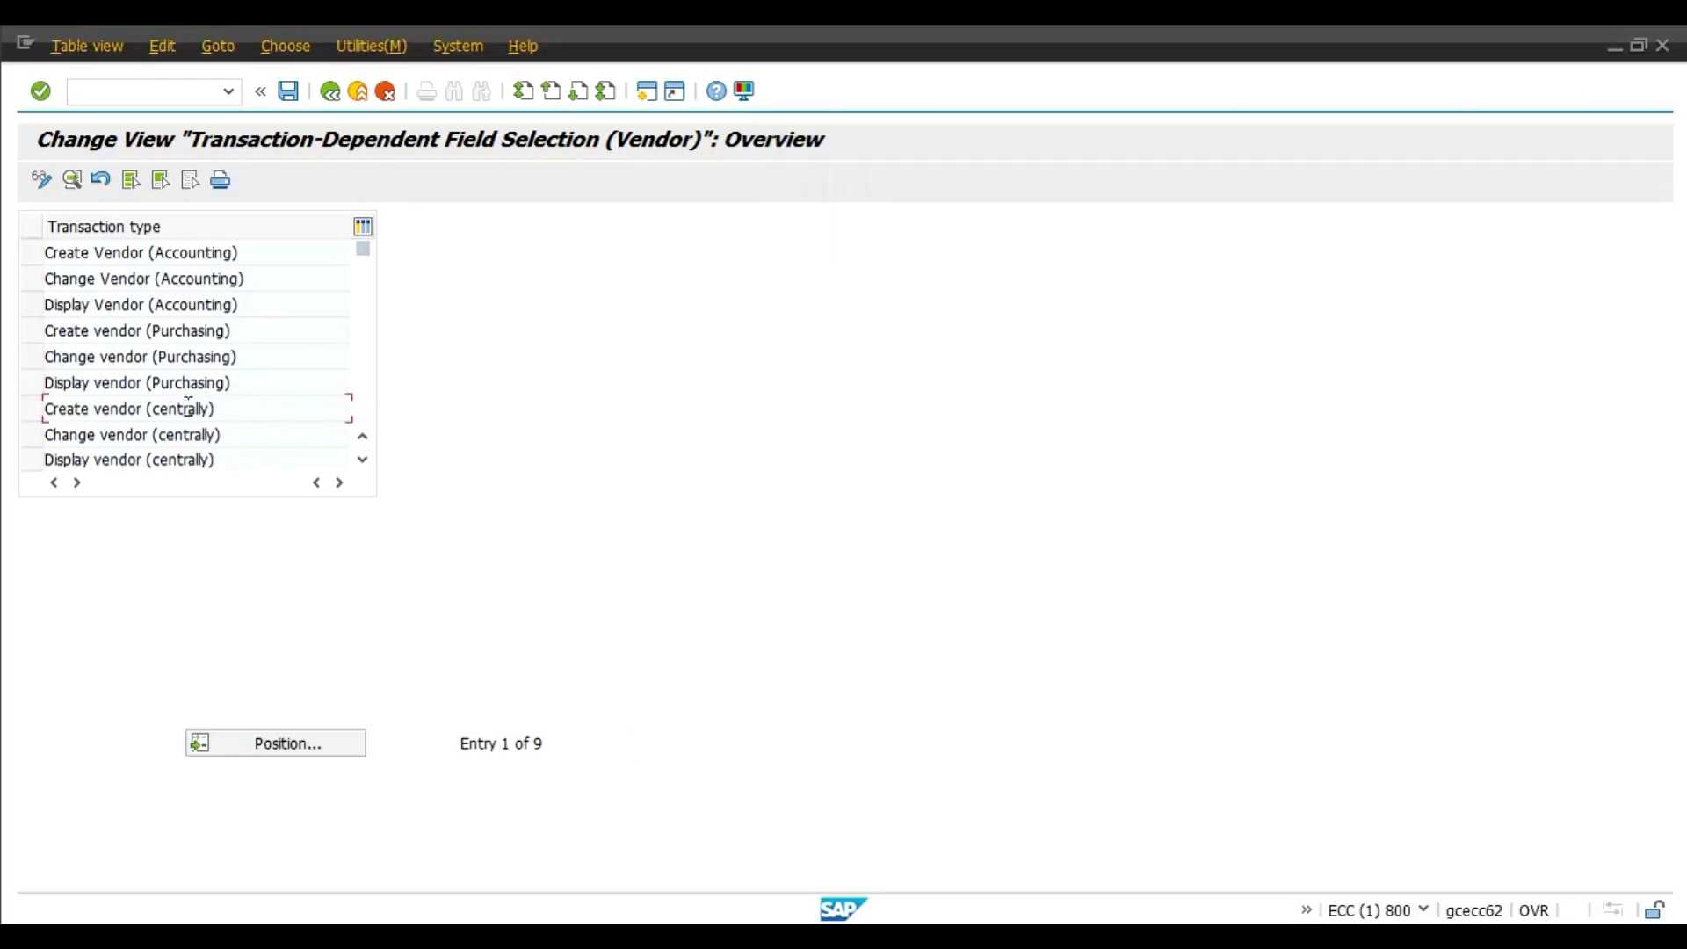
pyautogui.doubleClick(189, 408)
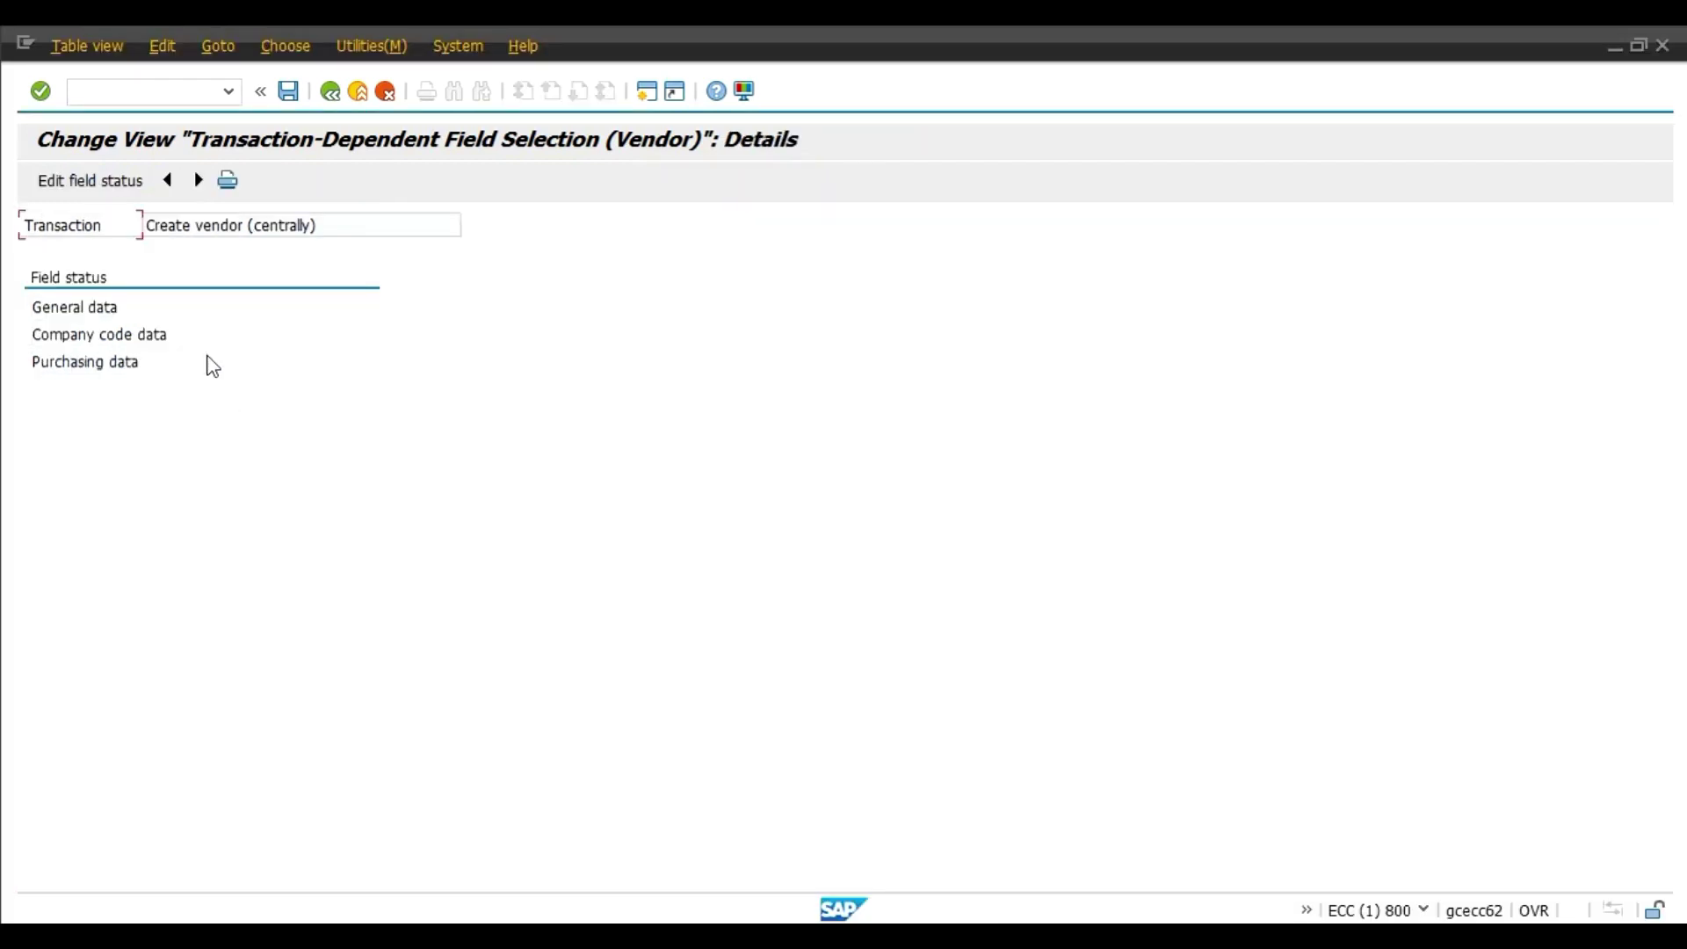
pyautogui.doubleClick(120, 335)
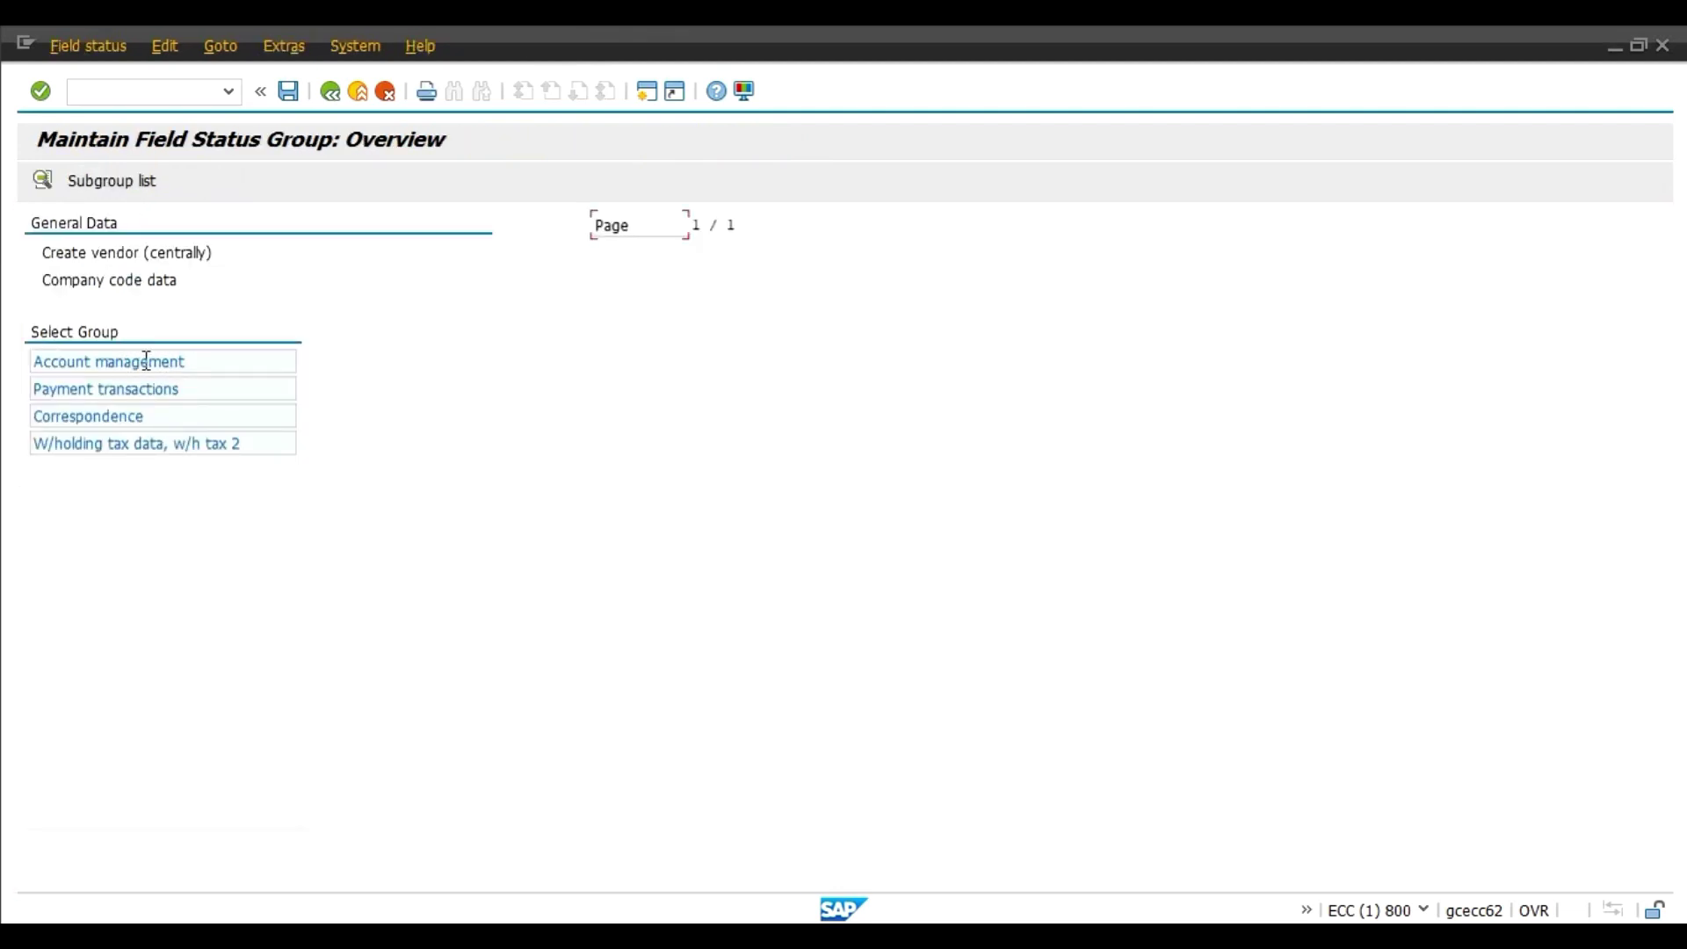
pyautogui.doubleClick(146, 361)
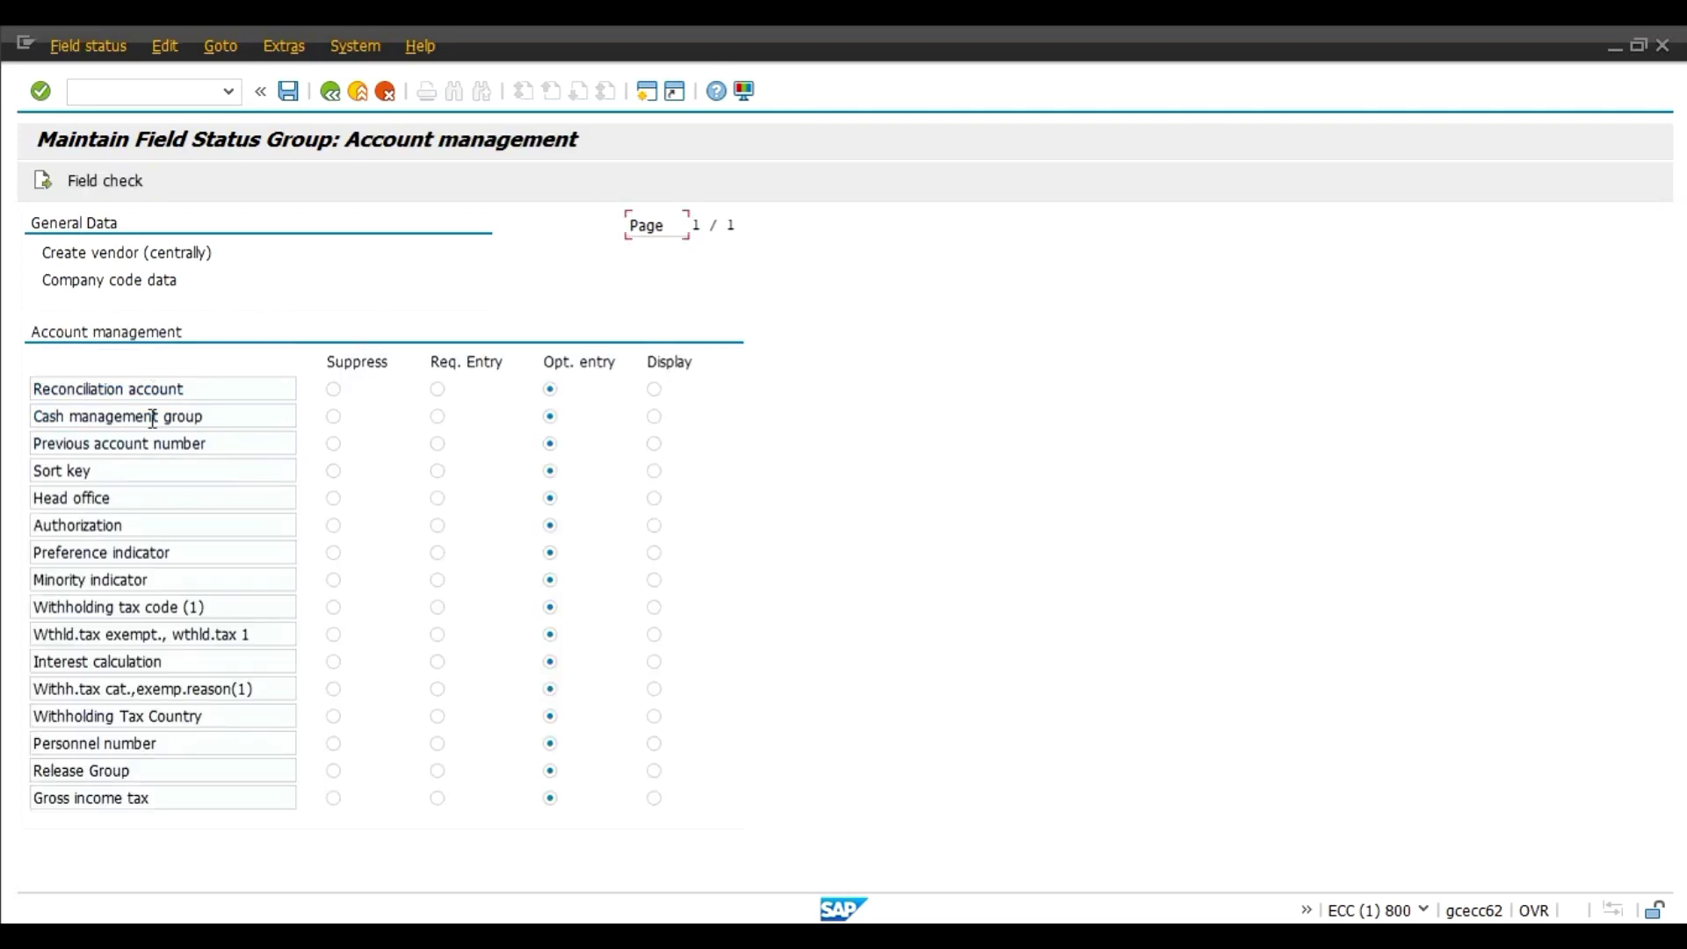
# Step: Set the Reconciliation account field to Req. Entry and save it under the ABC LTD. customizing request
pyautogui.click(438, 390)
pyautogui.hotkey('alt', 'Tab')
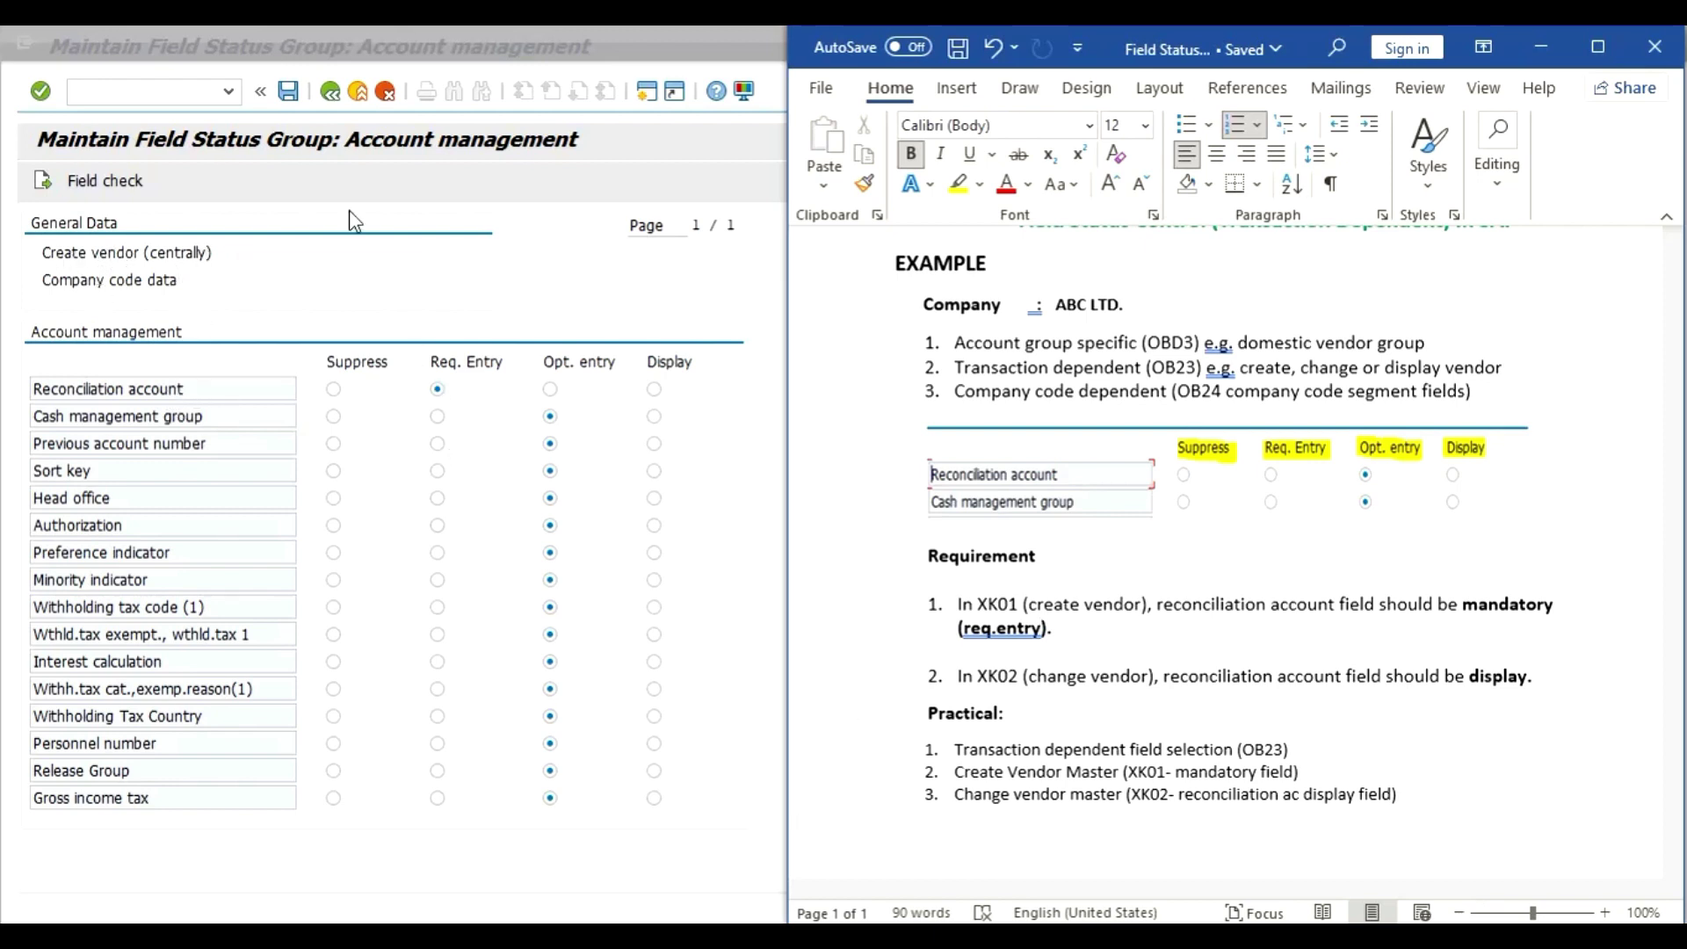
pyautogui.click(287, 91)
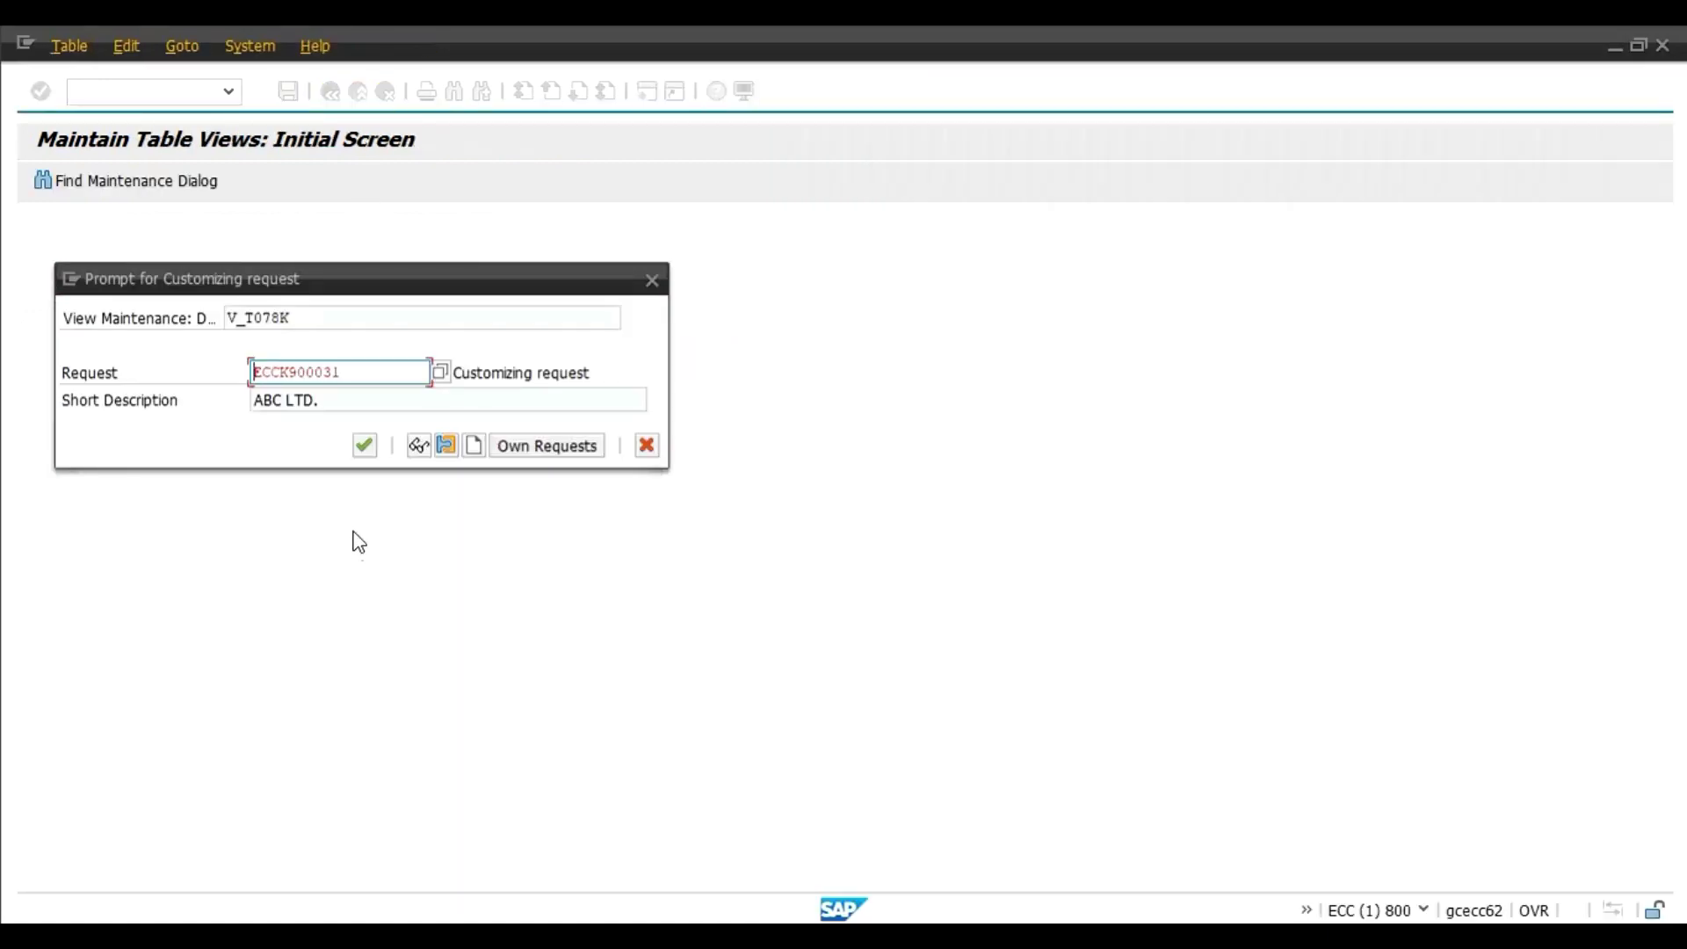
pyautogui.click(365, 446)
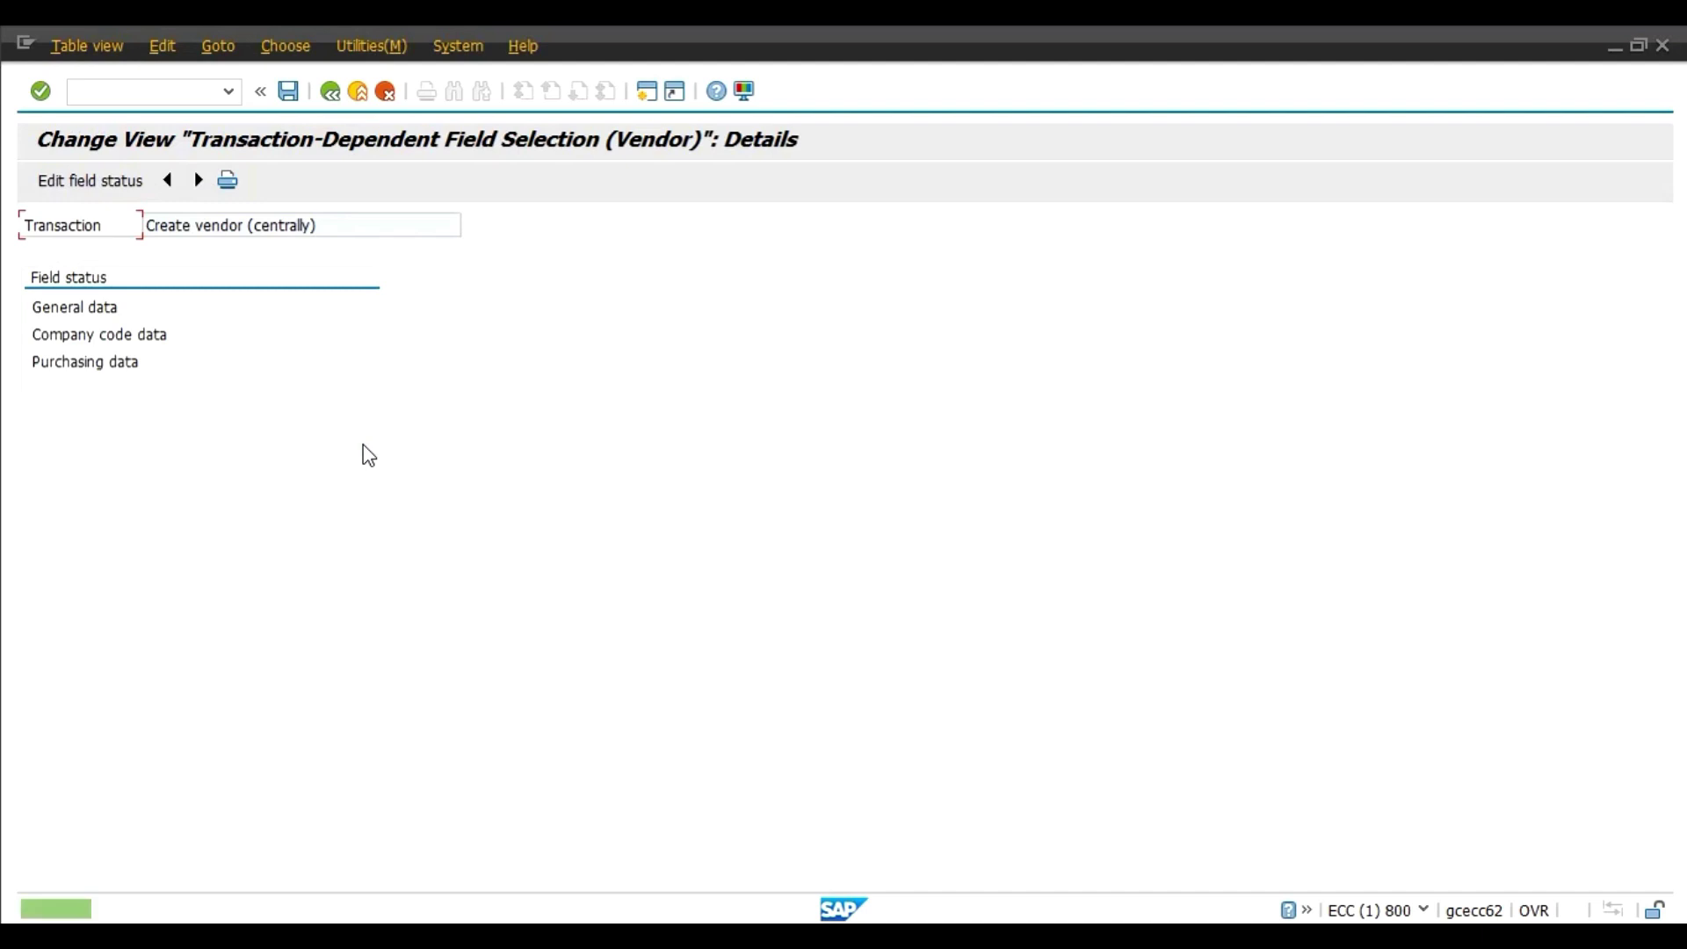
# Step: Return to the transaction types and open the Account management group in the company code data of Change vendor (centrally)
pyautogui.hotkey('alt', 'Tab')
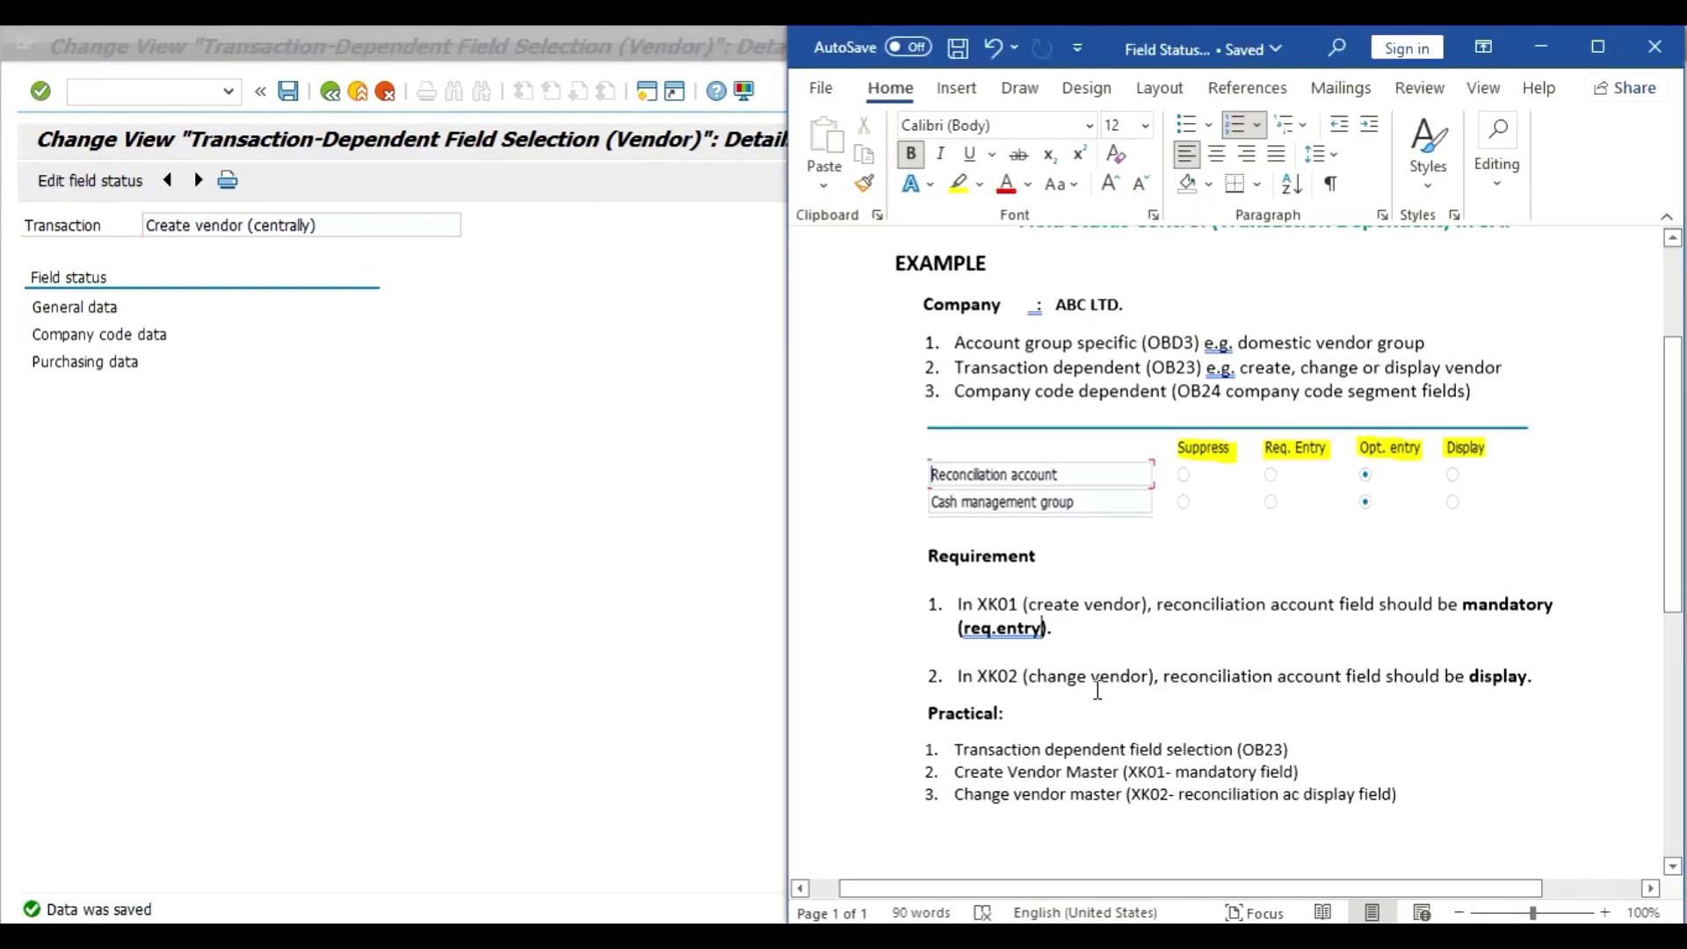
pyautogui.click(334, 87)
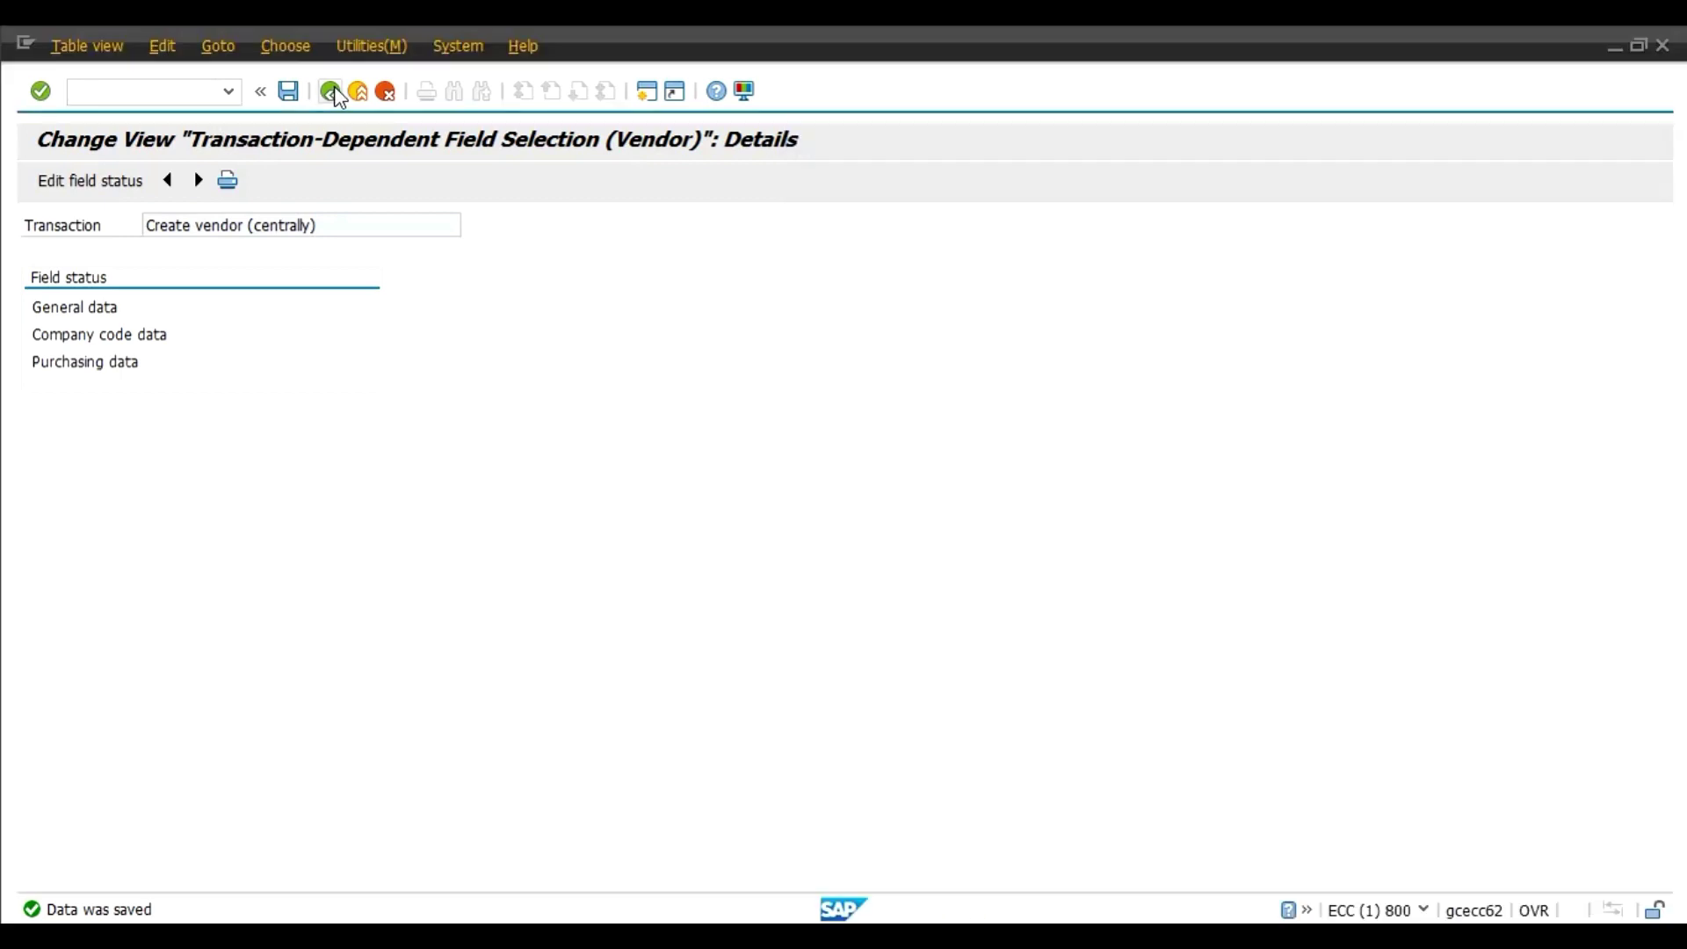
pyautogui.click(125, 435)
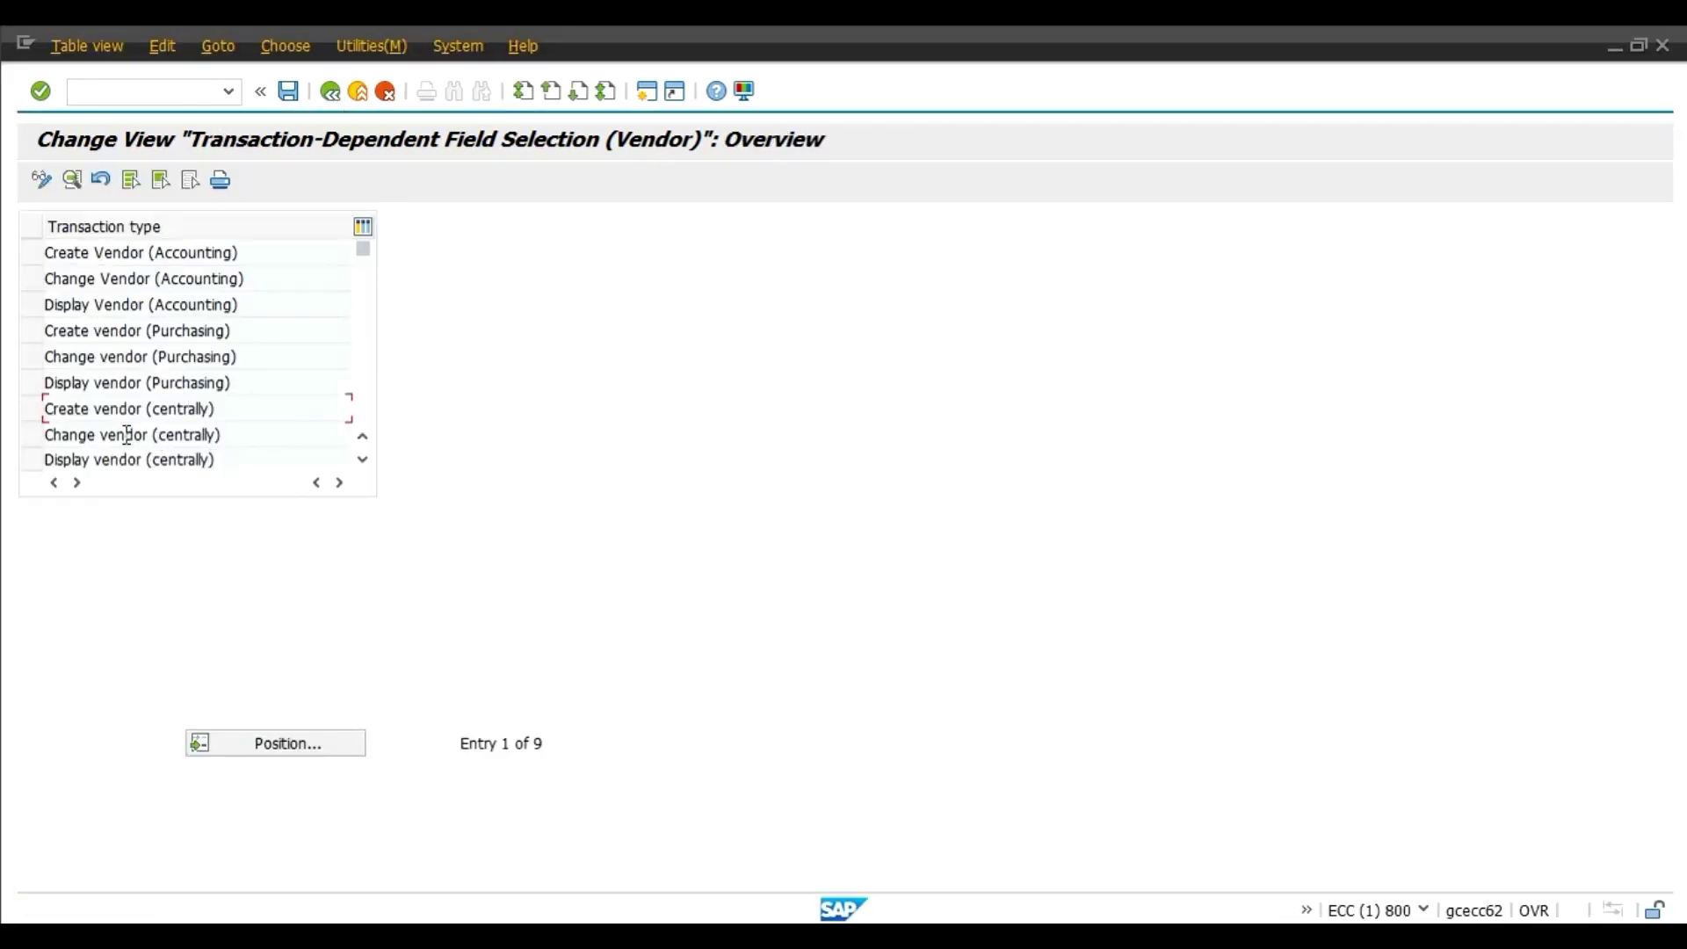
pyautogui.doubleClick(207, 435)
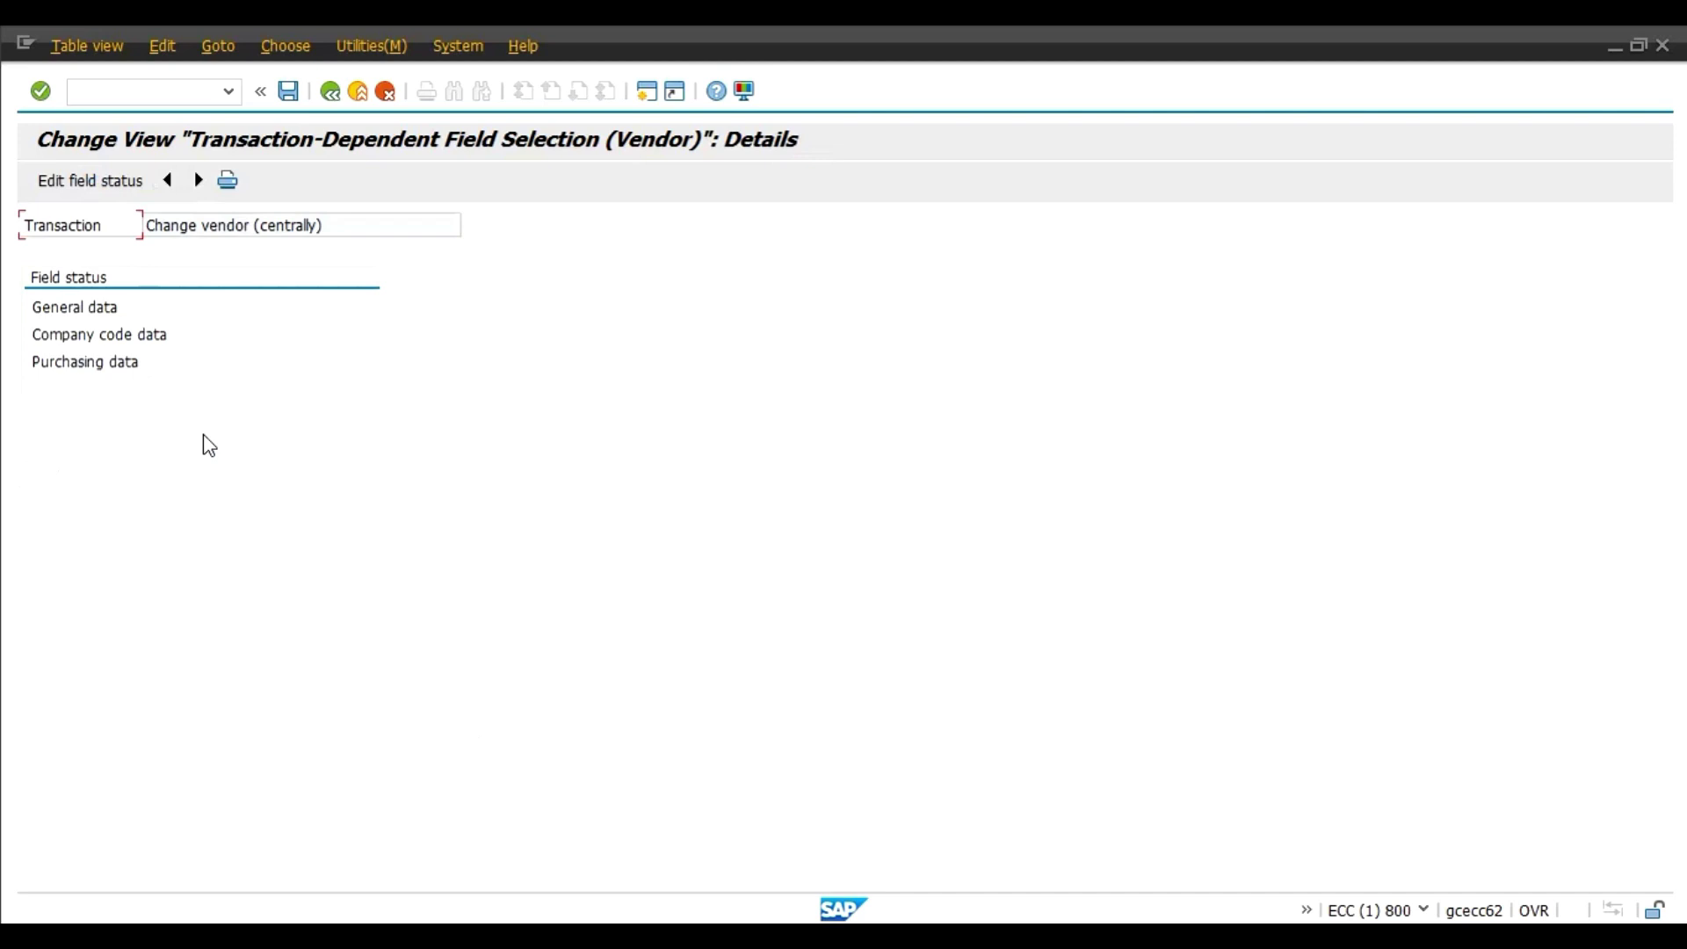
pyautogui.doubleClick(121, 335)
pyautogui.doubleClick(148, 361)
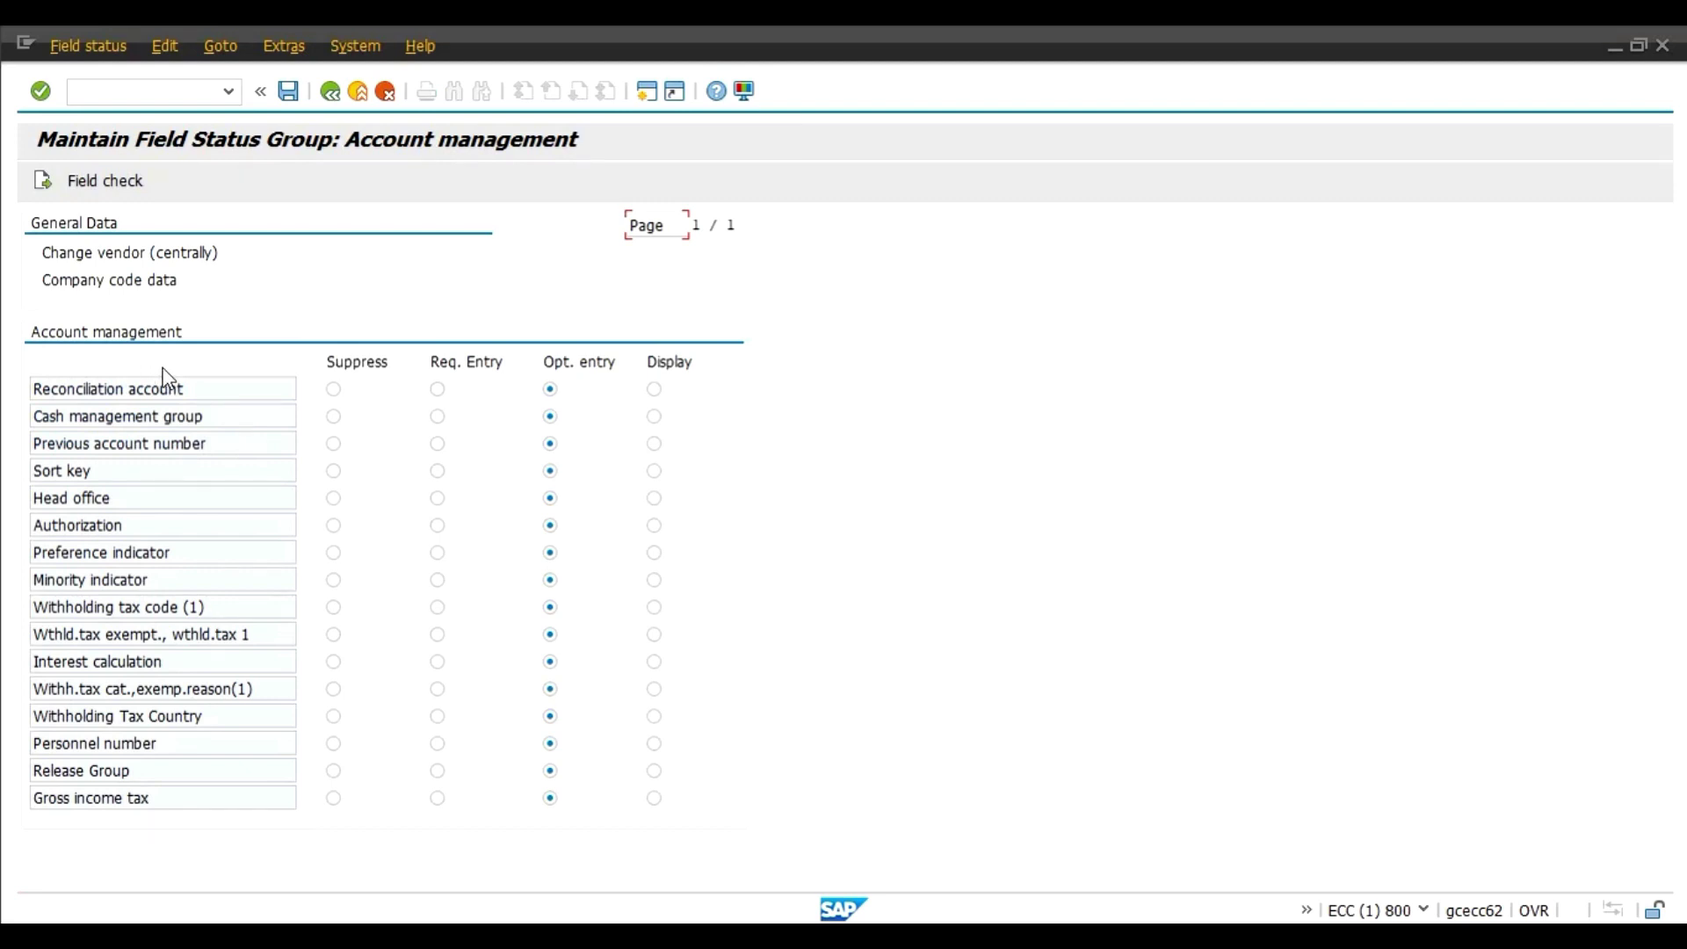
# Step: Set the Reconciliation account field to Display for changing vendors centrally and save the setting
pyautogui.click(654, 388)
pyautogui.hotkey('alt', 'Tab')
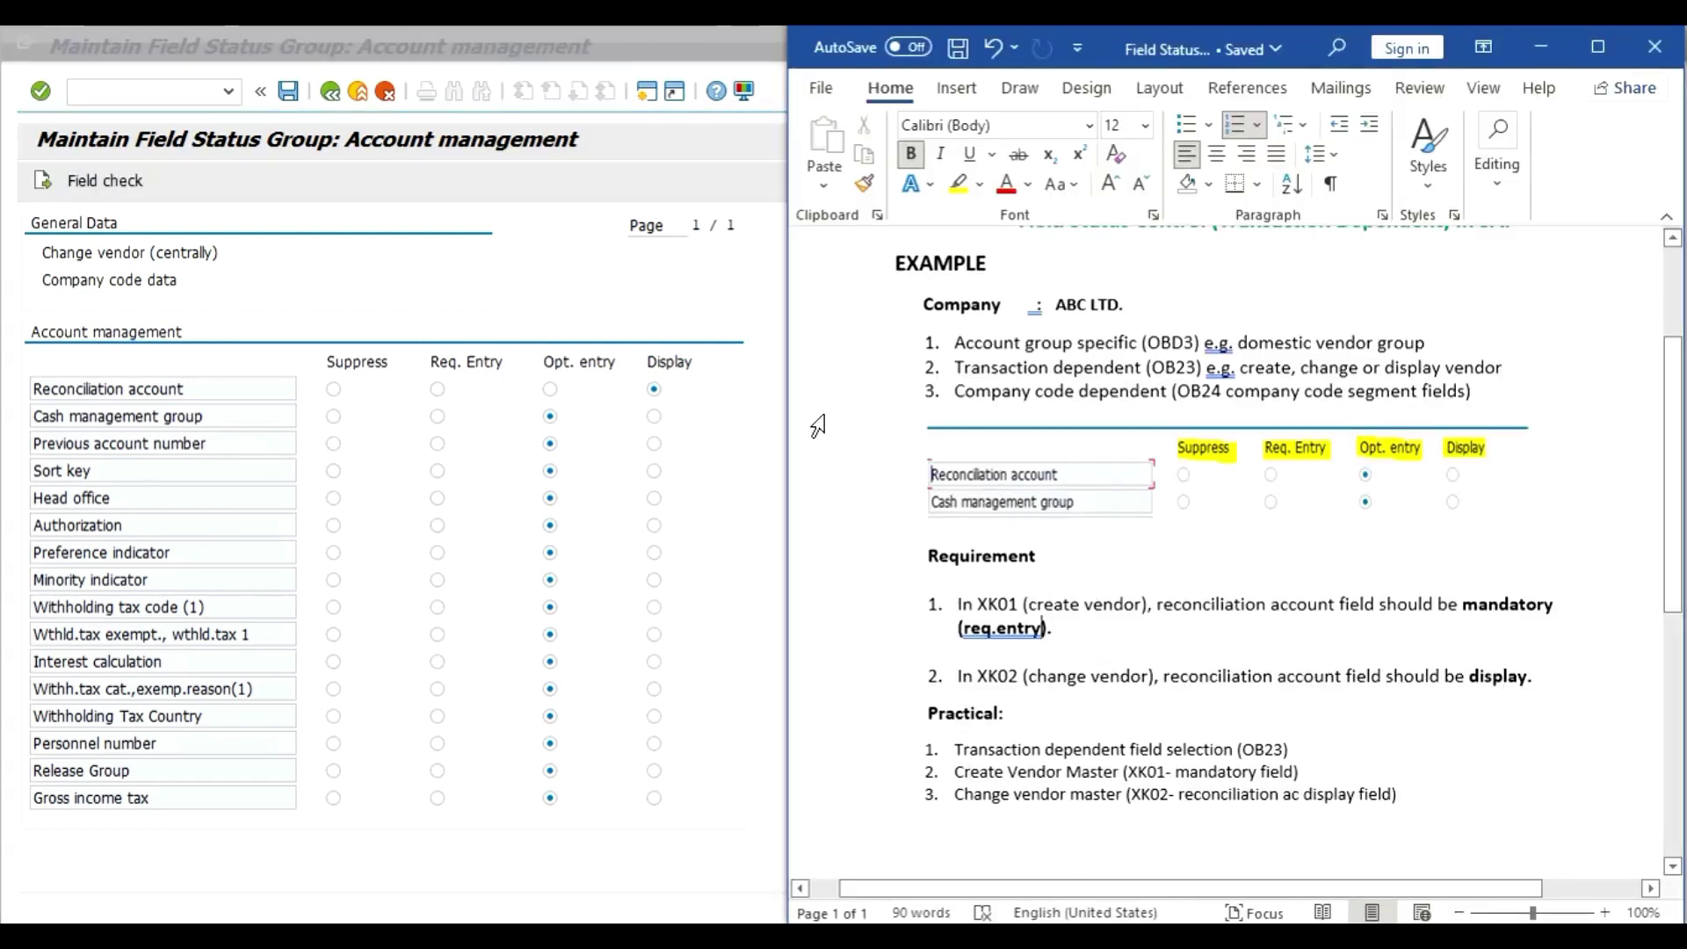
pyautogui.click(663, 395)
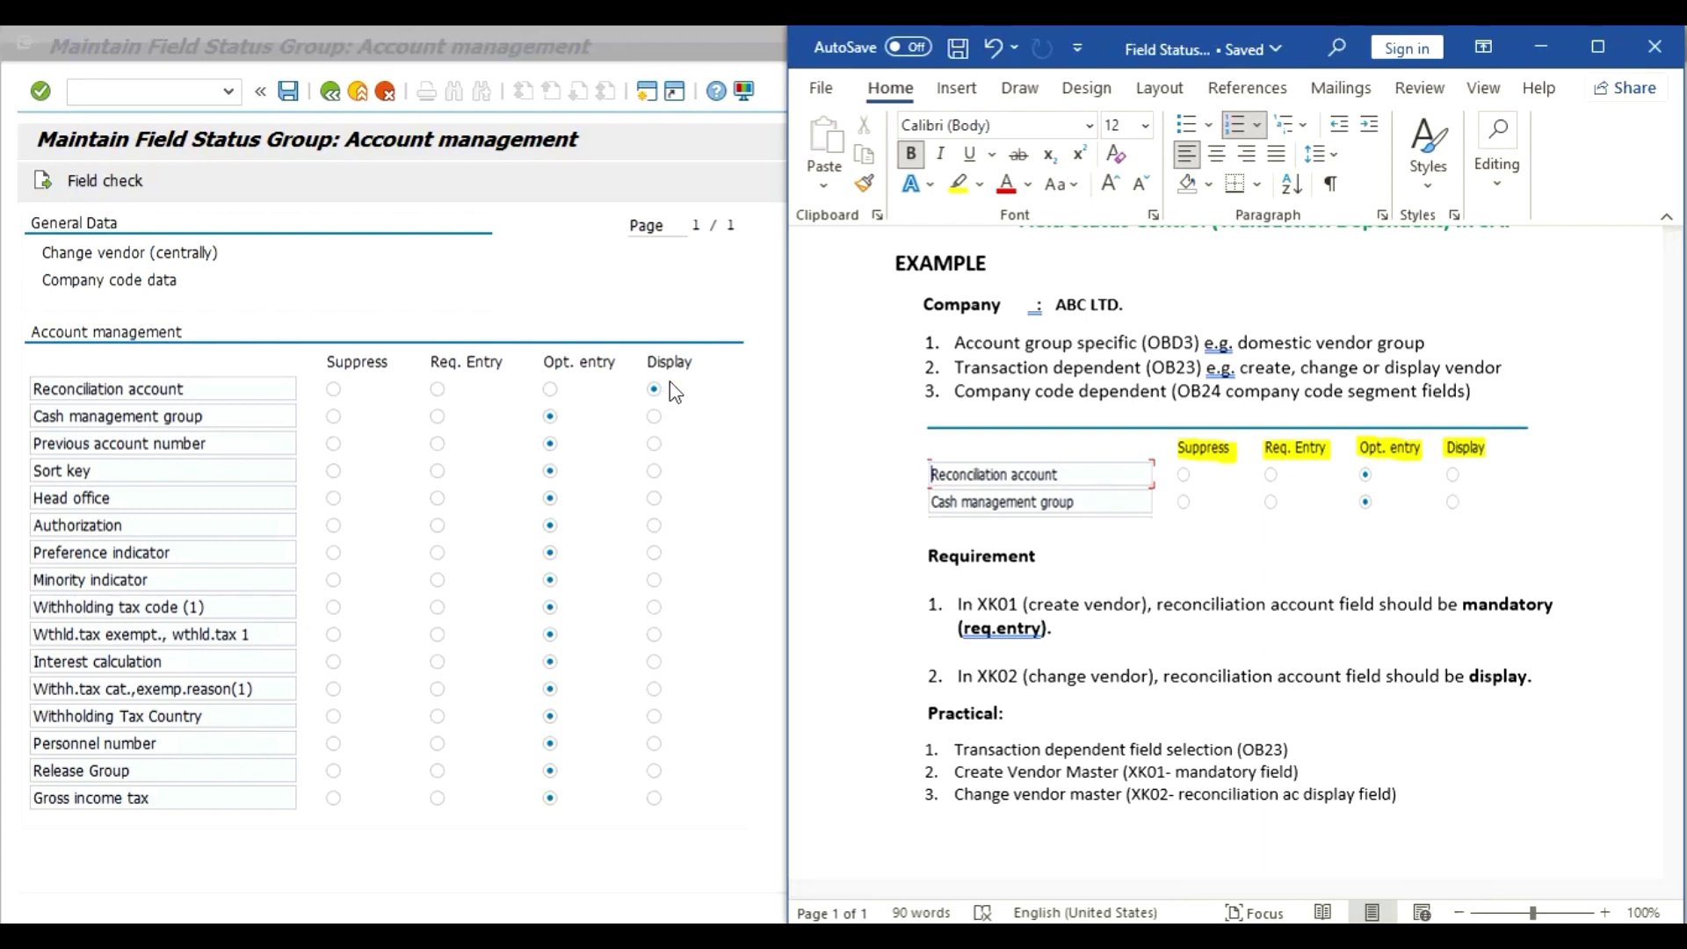
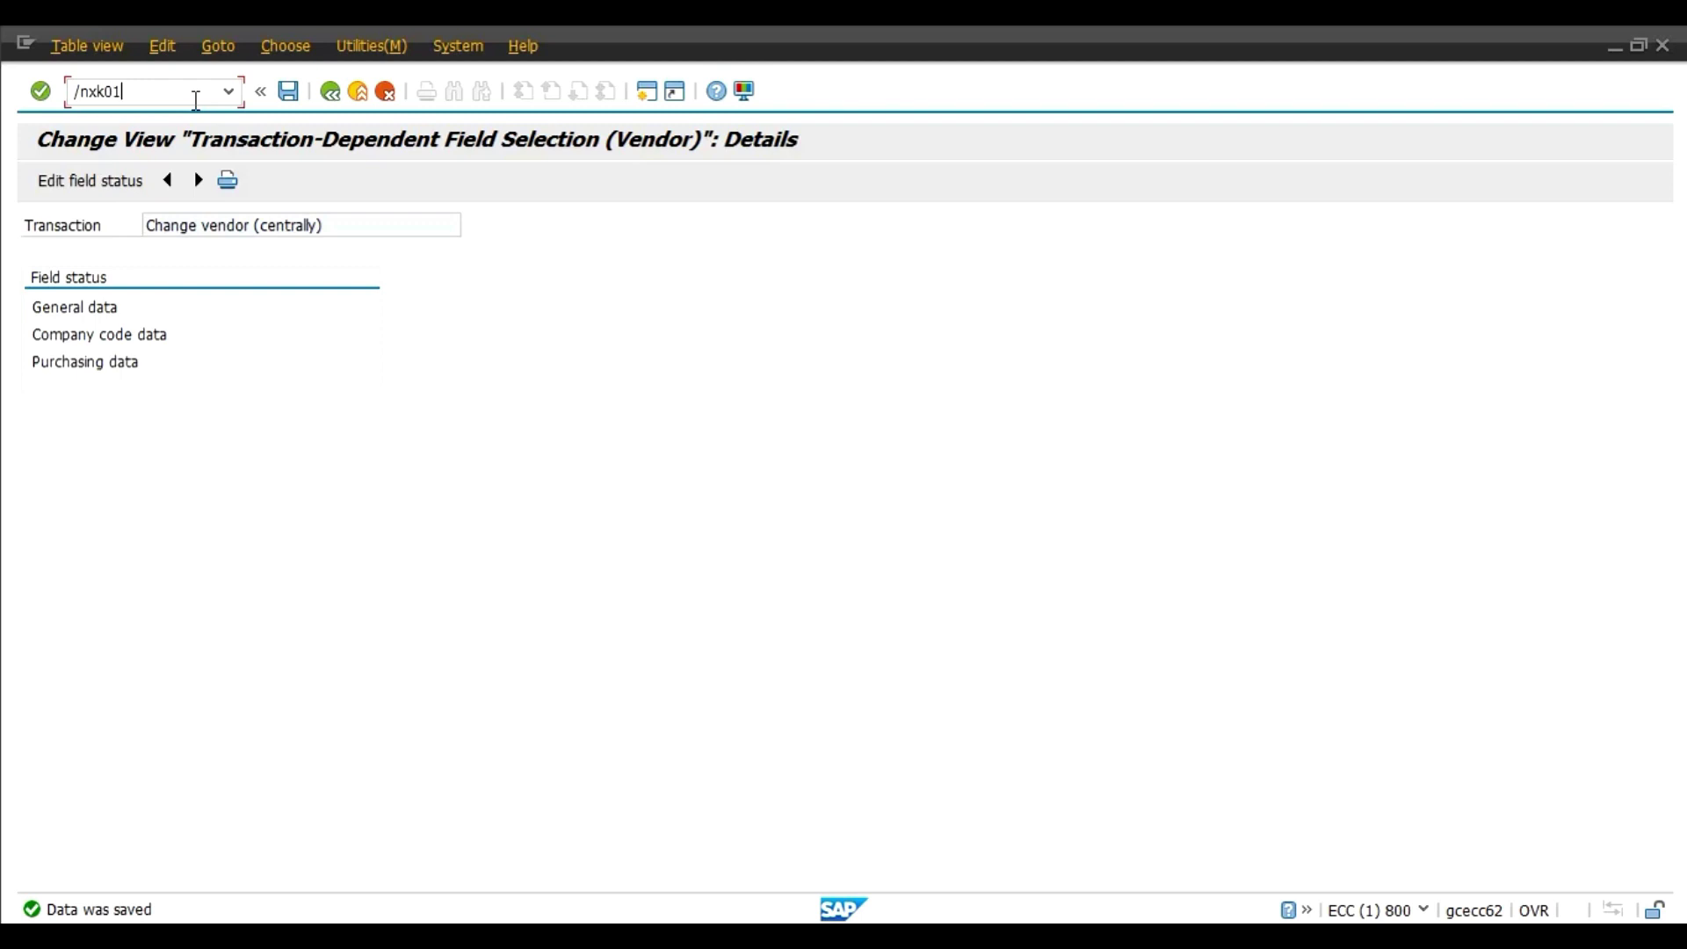
# Step: Start a new vendor in transaction XK01 with company code 1000, purchasing organization 1000 and account group 0001
pyautogui.press('Return')
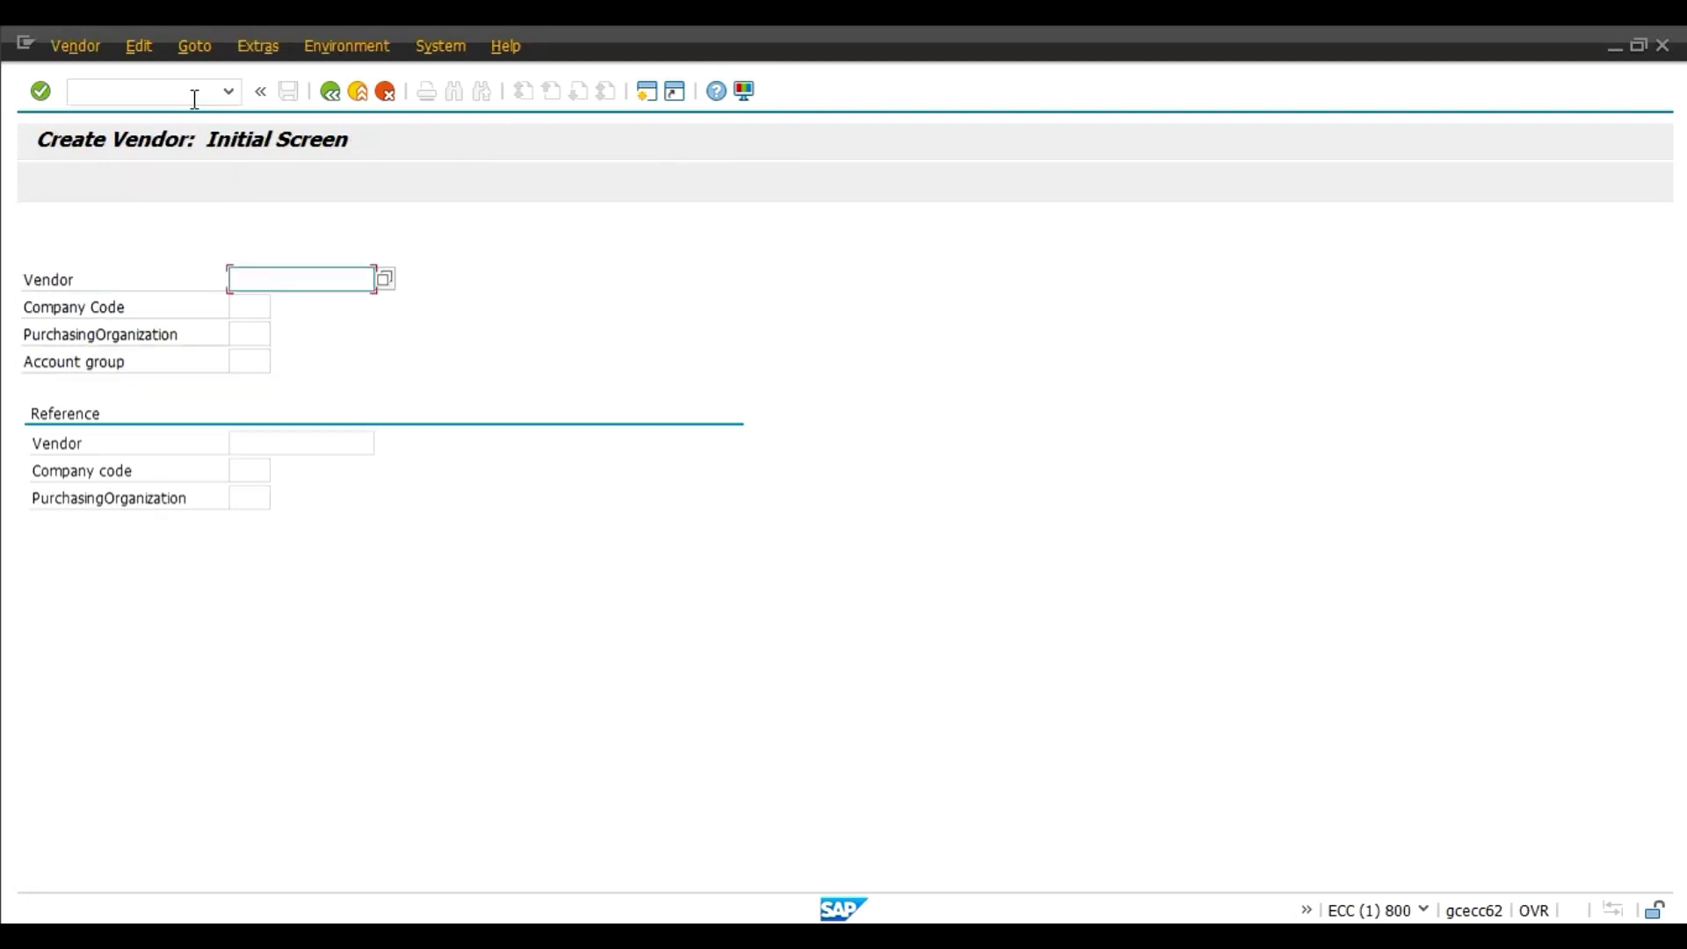
pyautogui.click(261, 309)
pyautogui.write('1000')
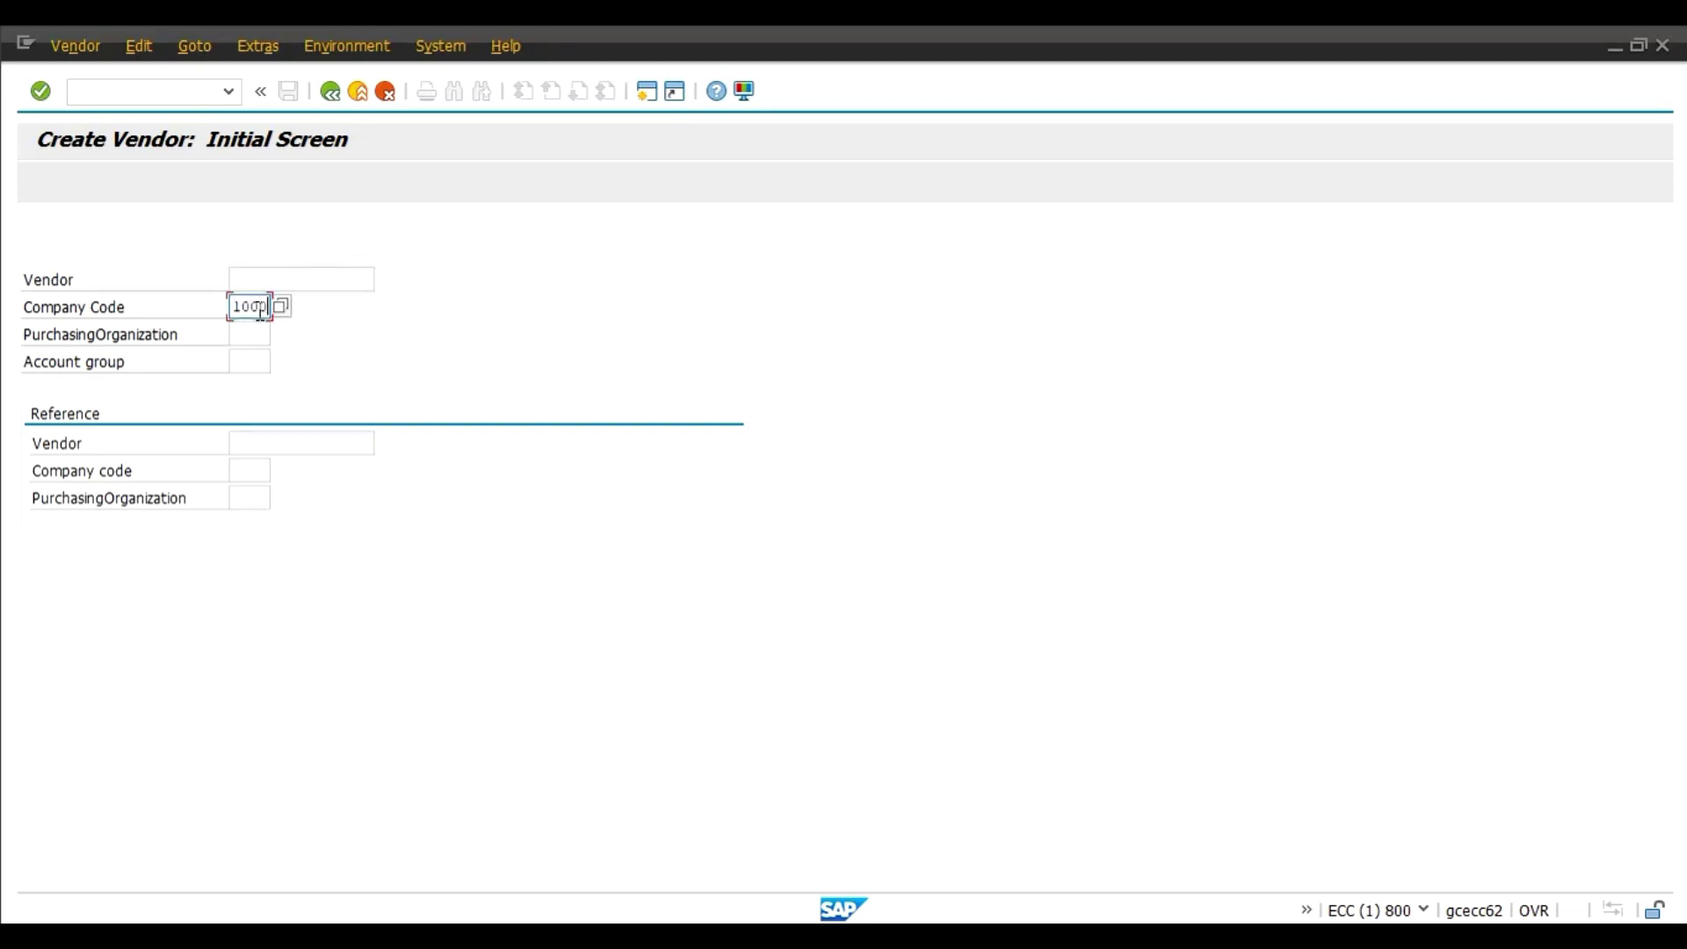
pyautogui.press('Tab')
pyautogui.write('1000')
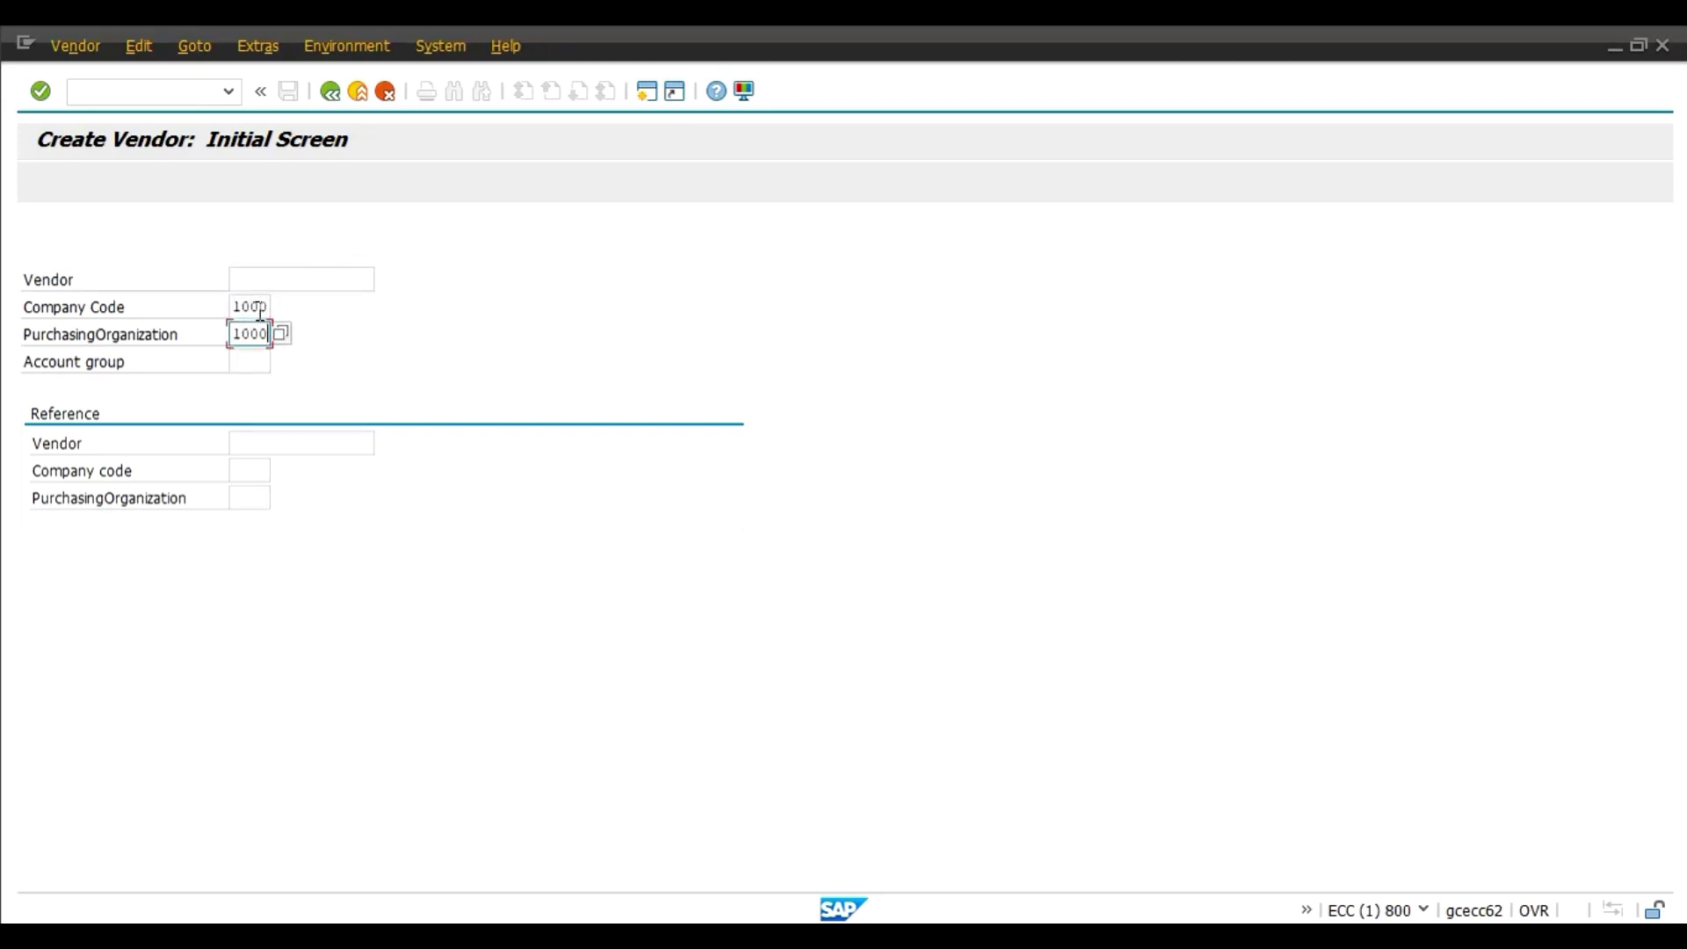
pyautogui.press('Tab')
pyautogui.write('0001')
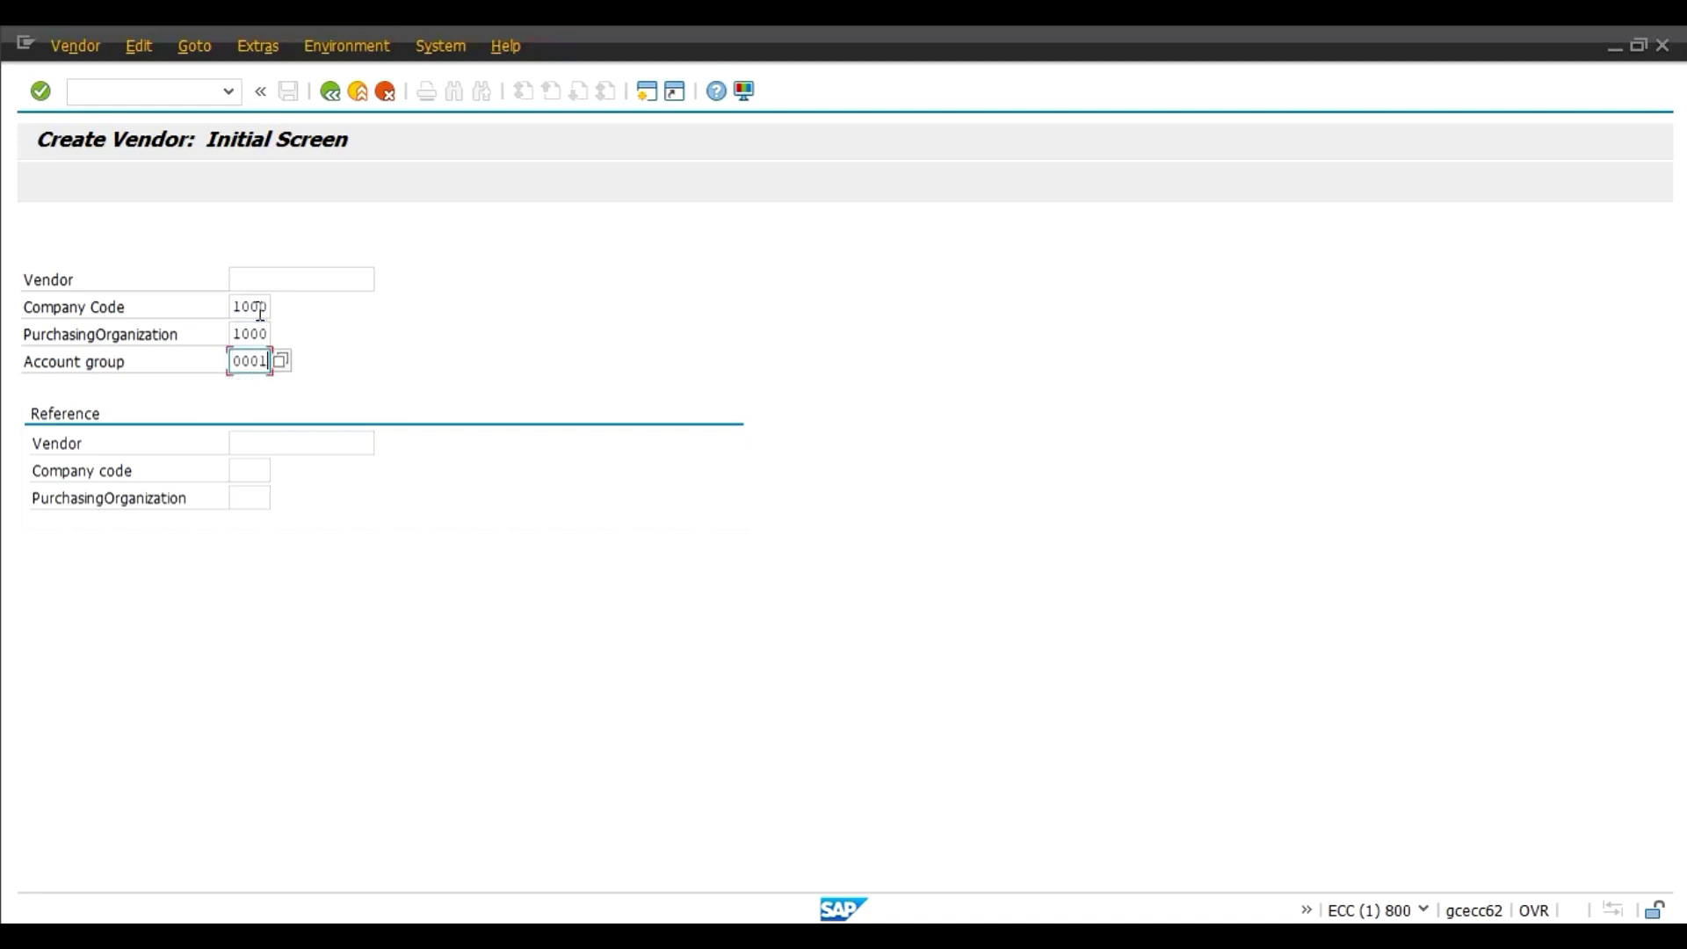
pyautogui.press('Return')
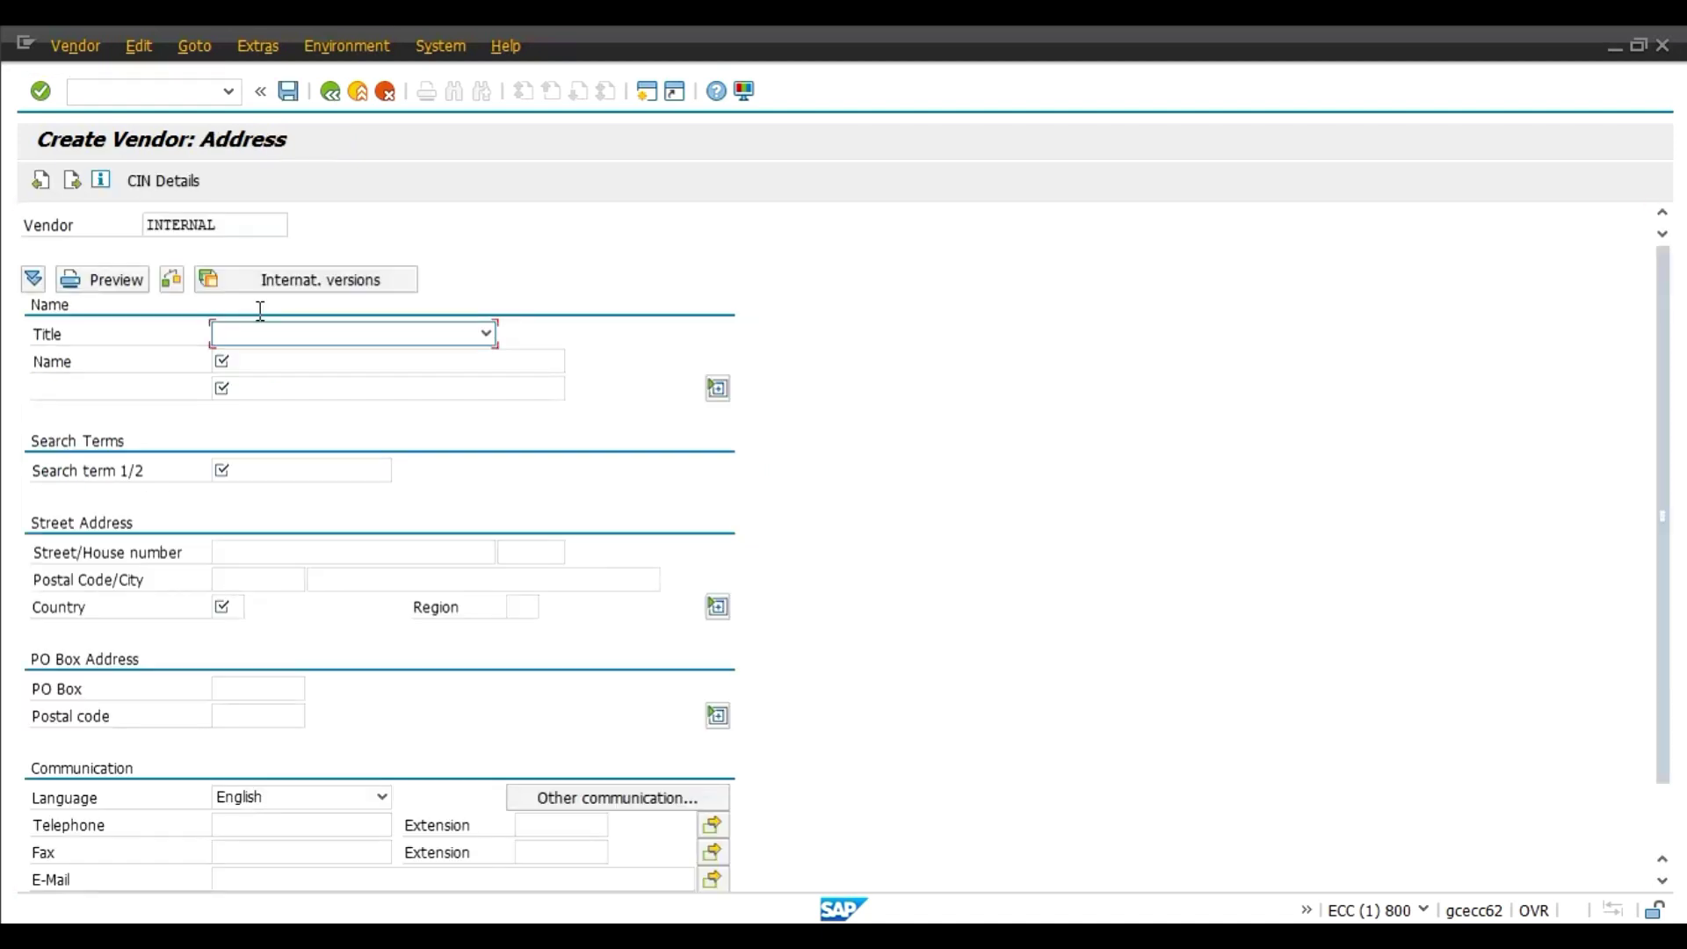
# Step: Set the vendor's title to Company and enter the names "recon vendor n1" and "recon n1"
pyautogui.click(486, 334)
pyautogui.click(429, 357)
pyautogui.click(376, 362)
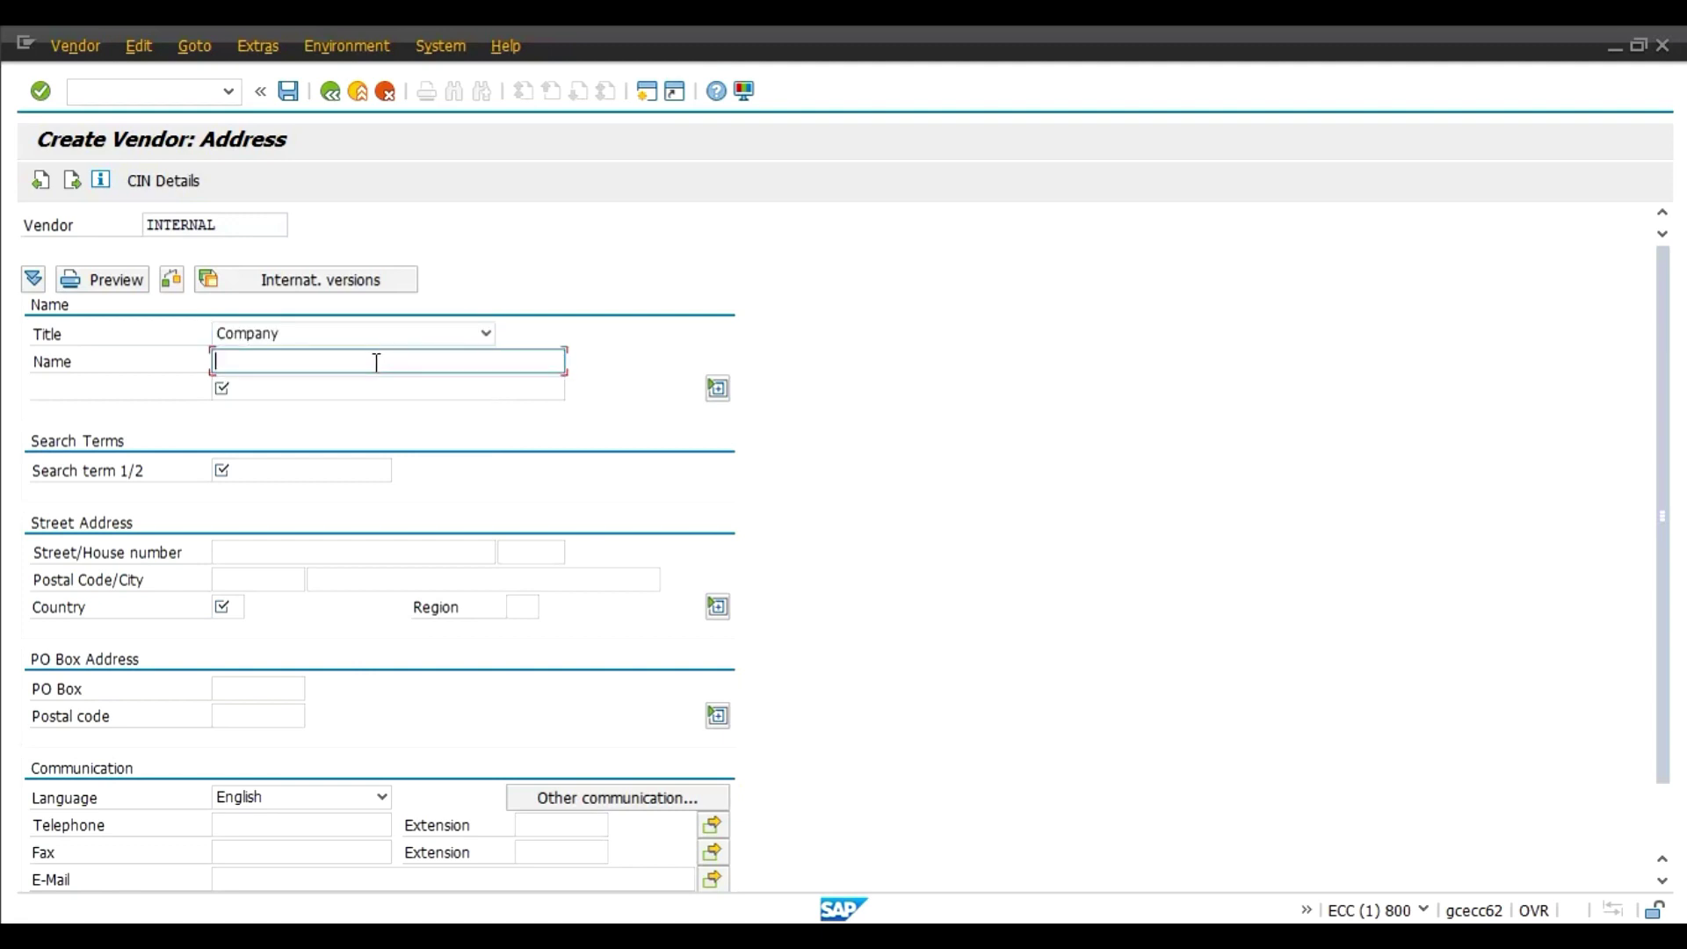
pyautogui.write('rec')
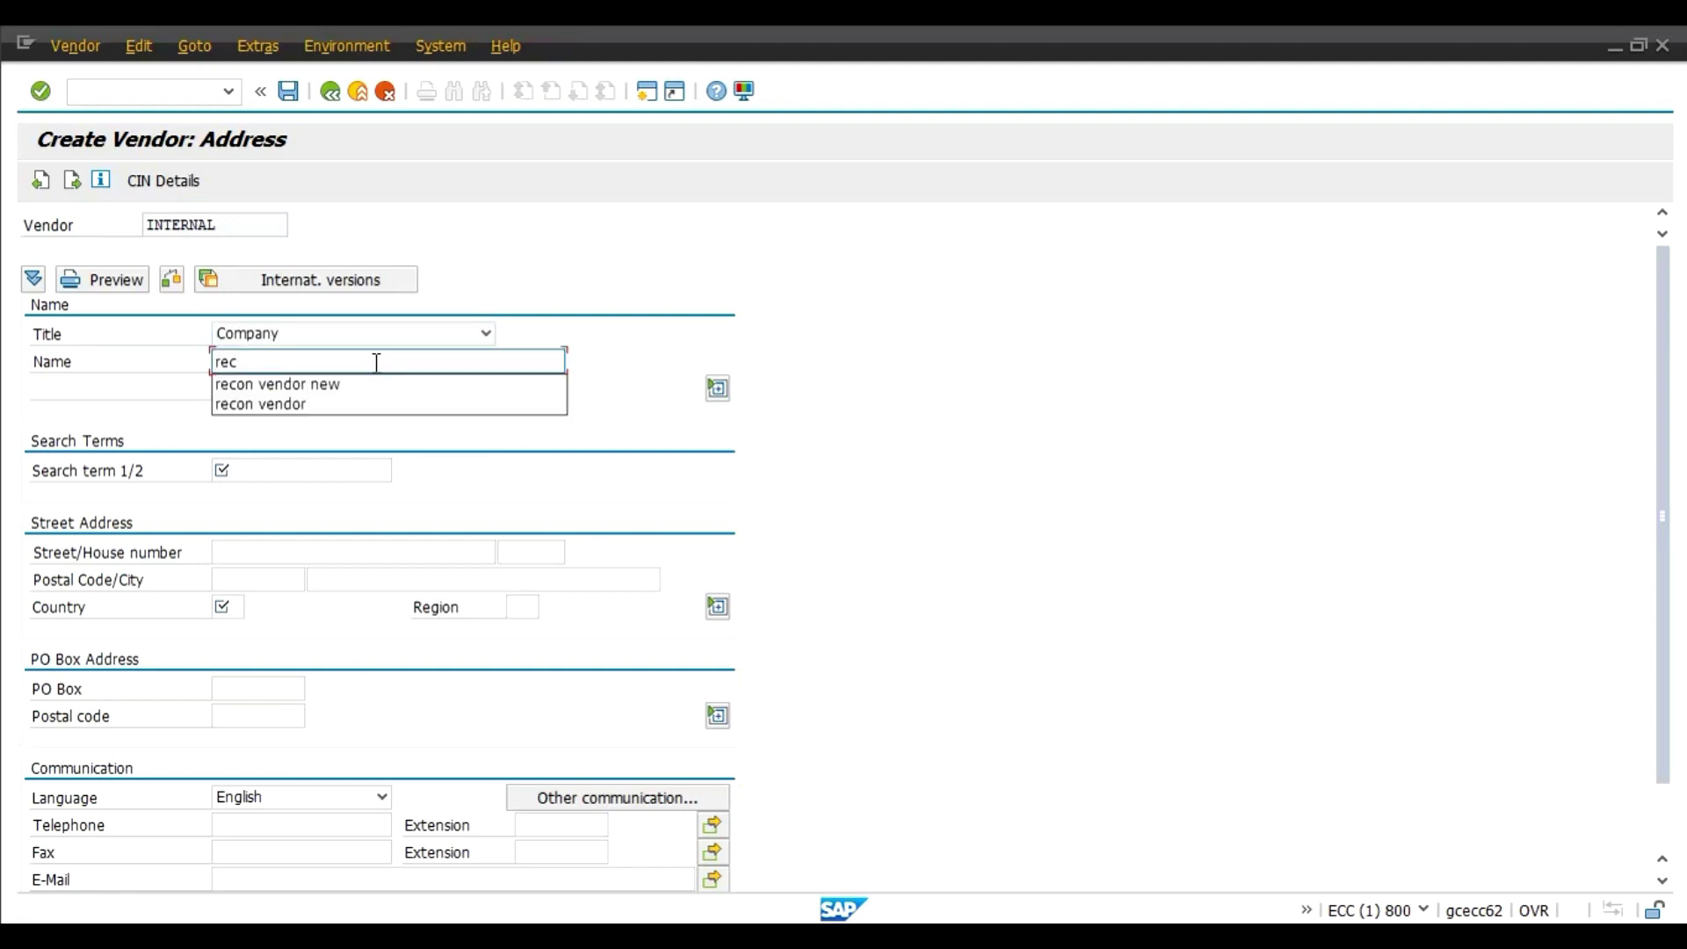
pyautogui.write('on vendor n1')
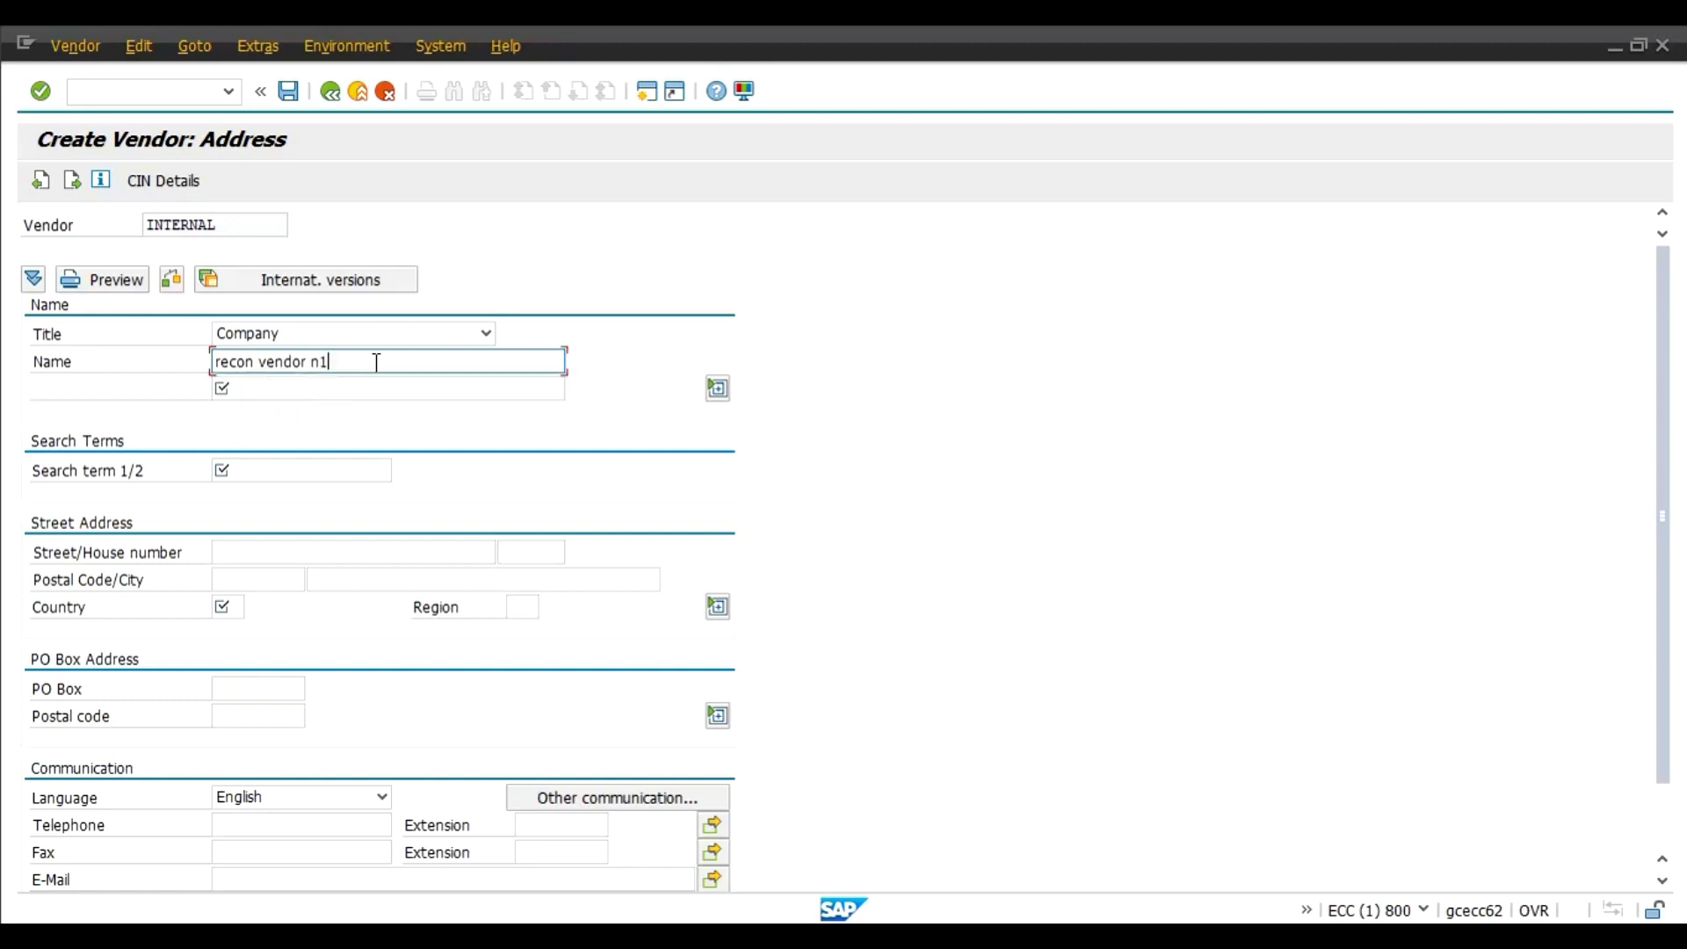
pyautogui.press('Tab')
pyautogui.write('re')
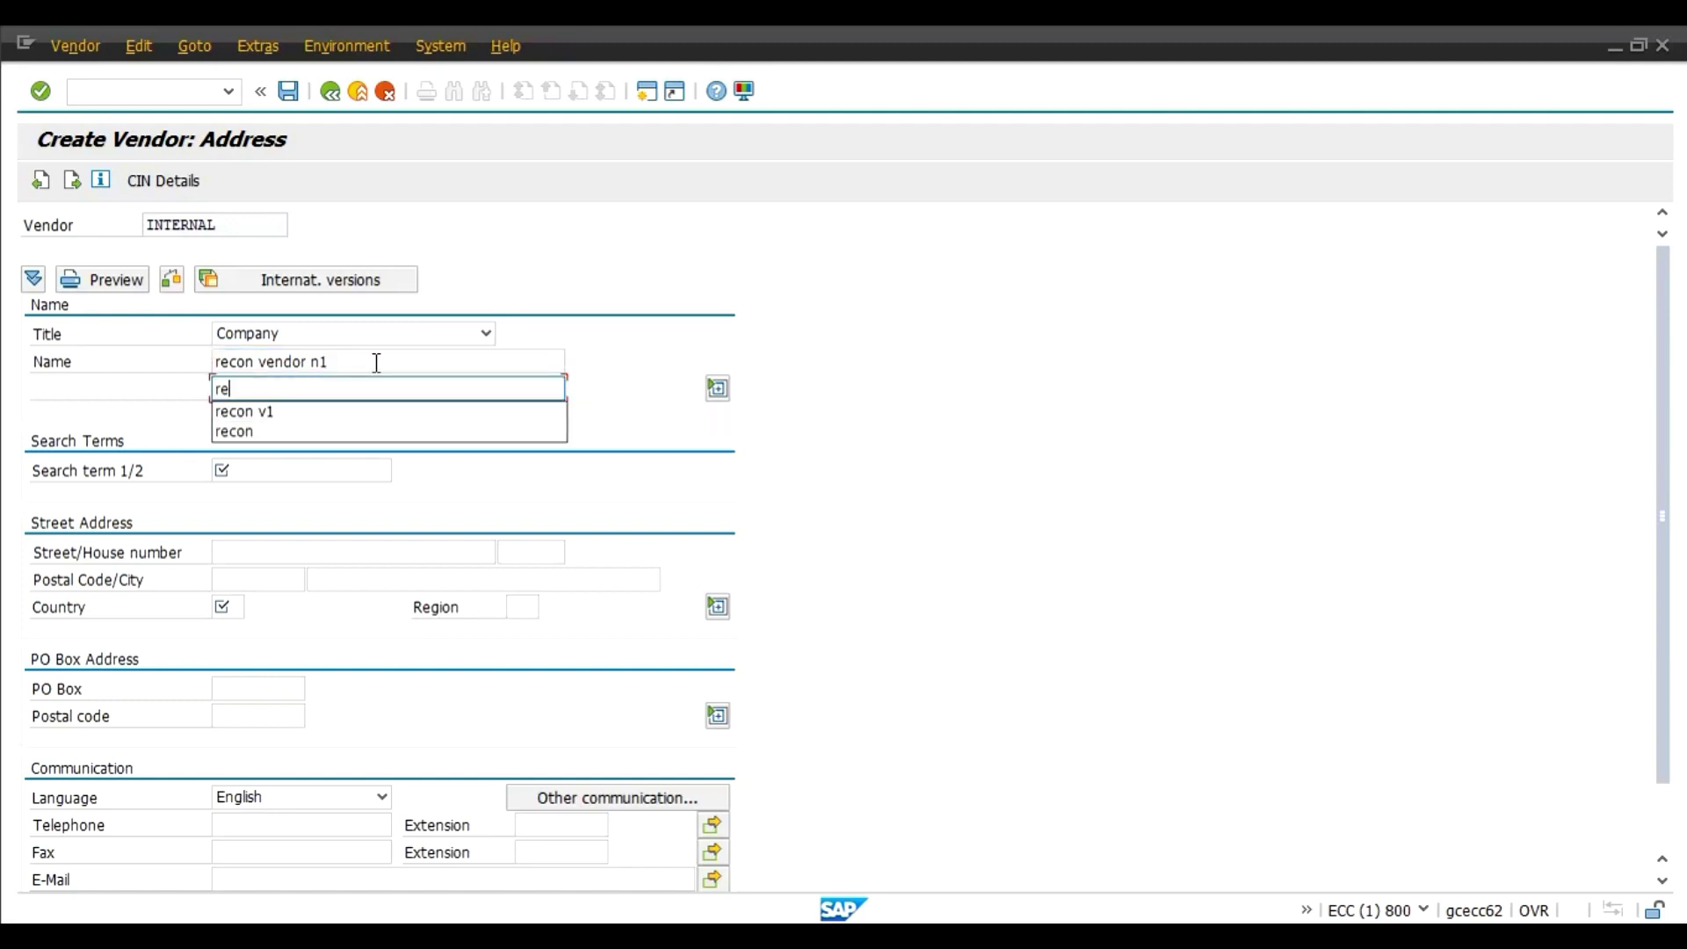
pyautogui.write('con n1')
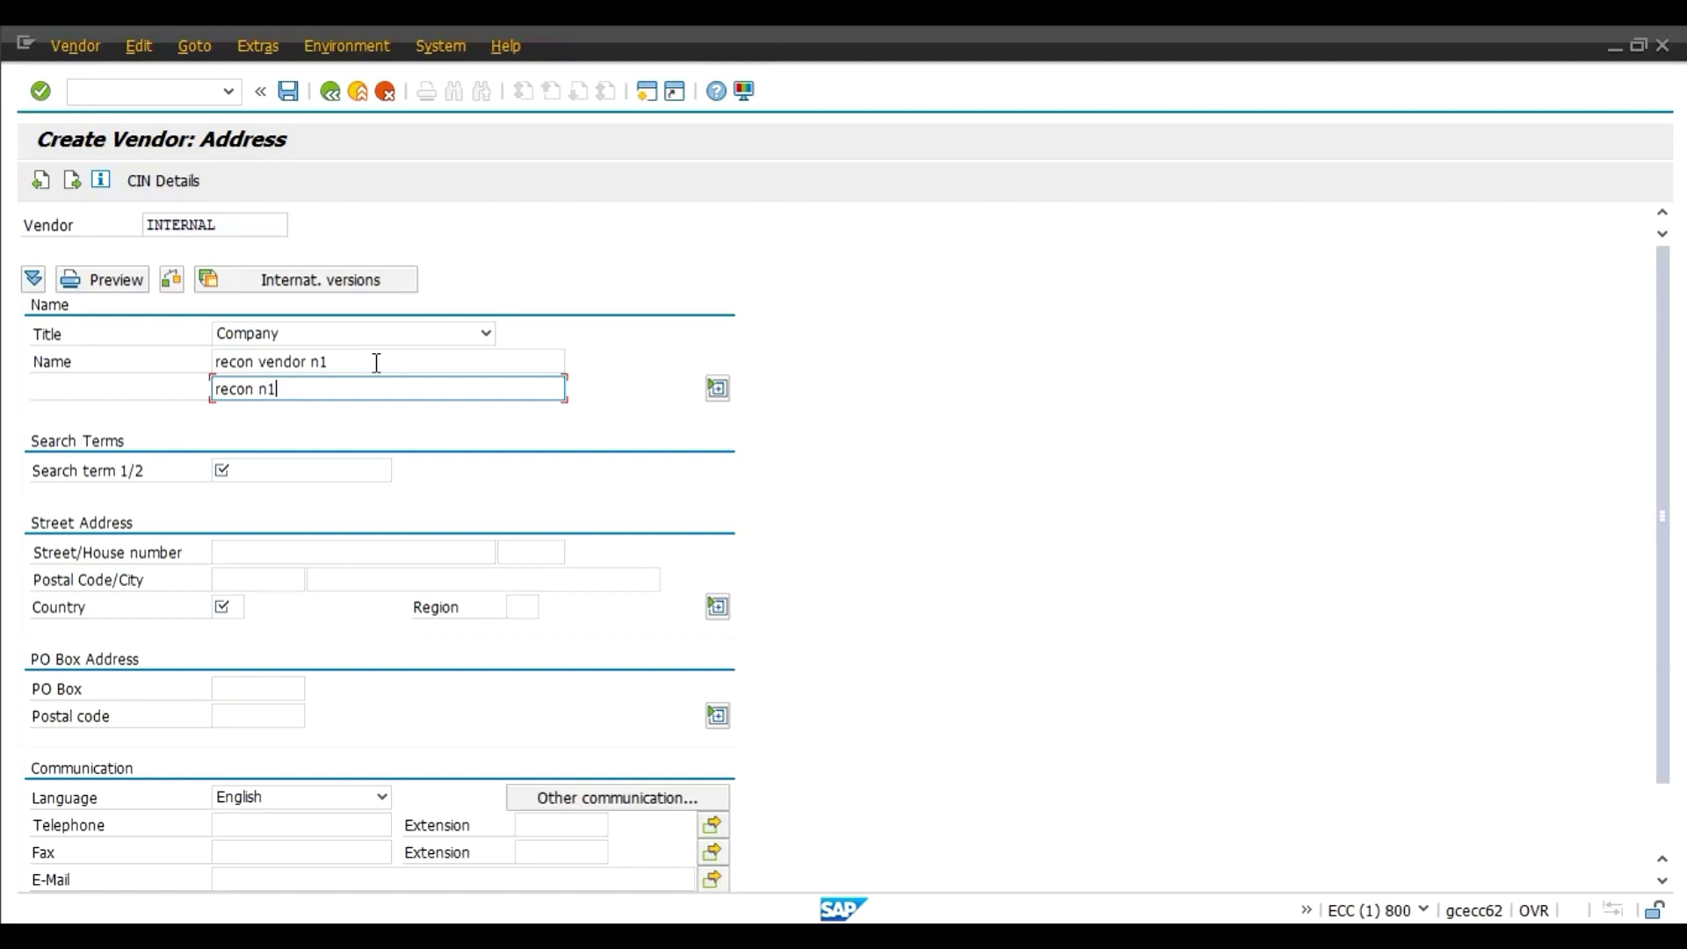
# Step: Enter "recon v1" as the new vendor's first search term
pyautogui.press('Tab')
pyautogui.press('Tab')
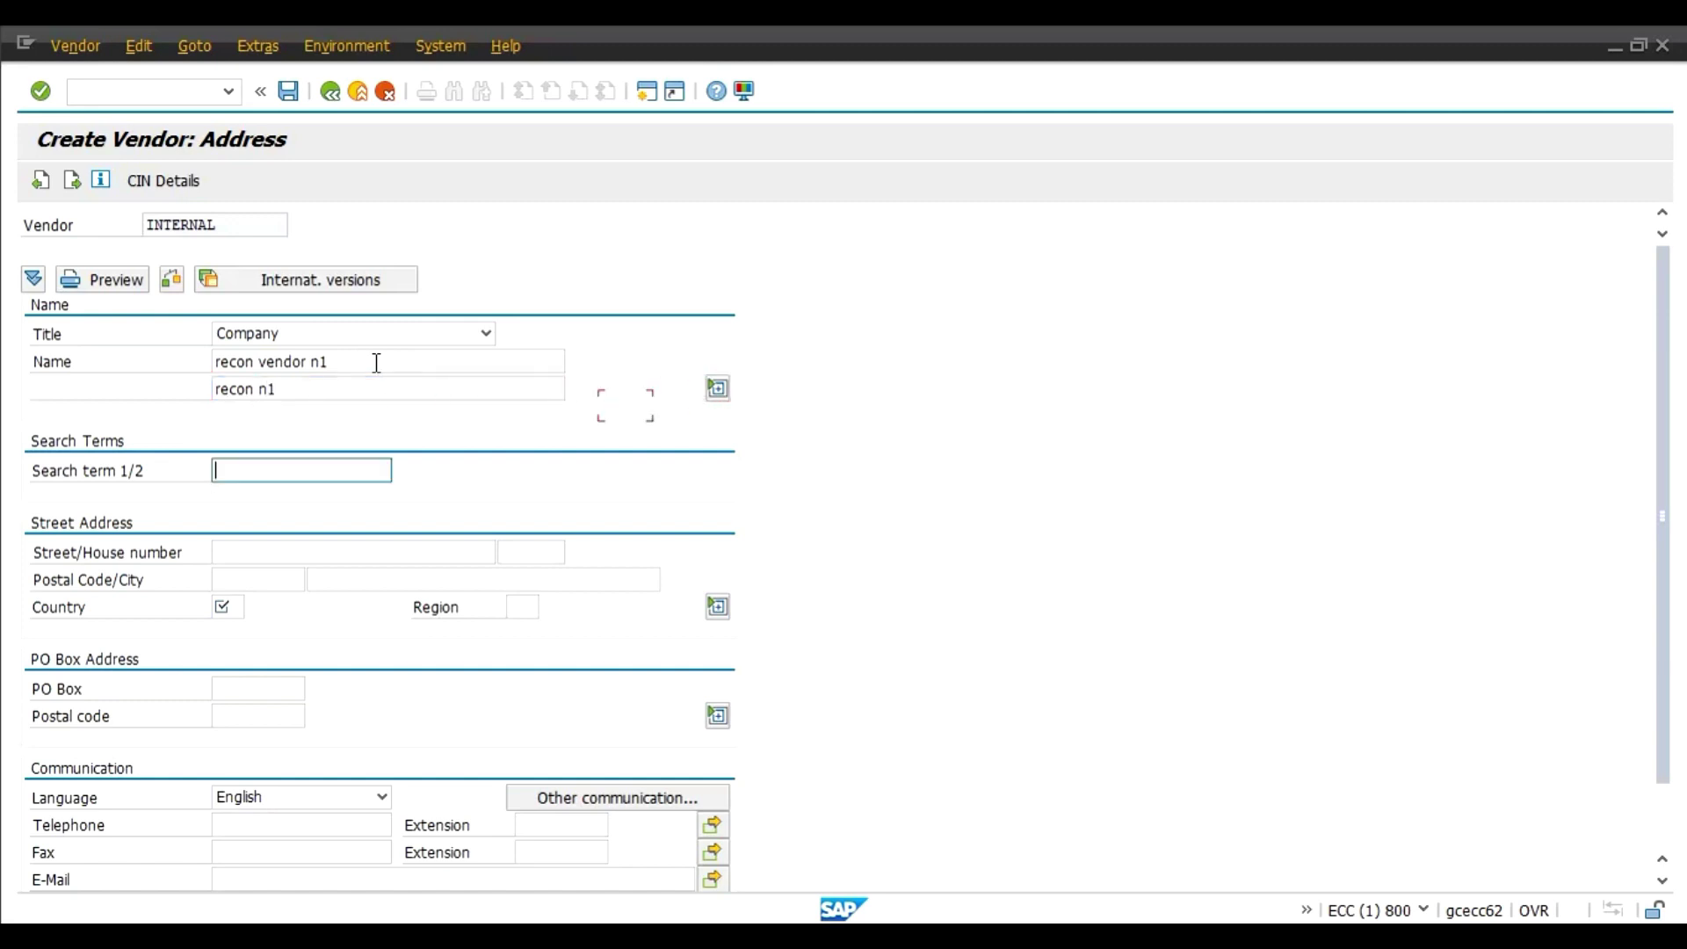
pyautogui.write('reco')
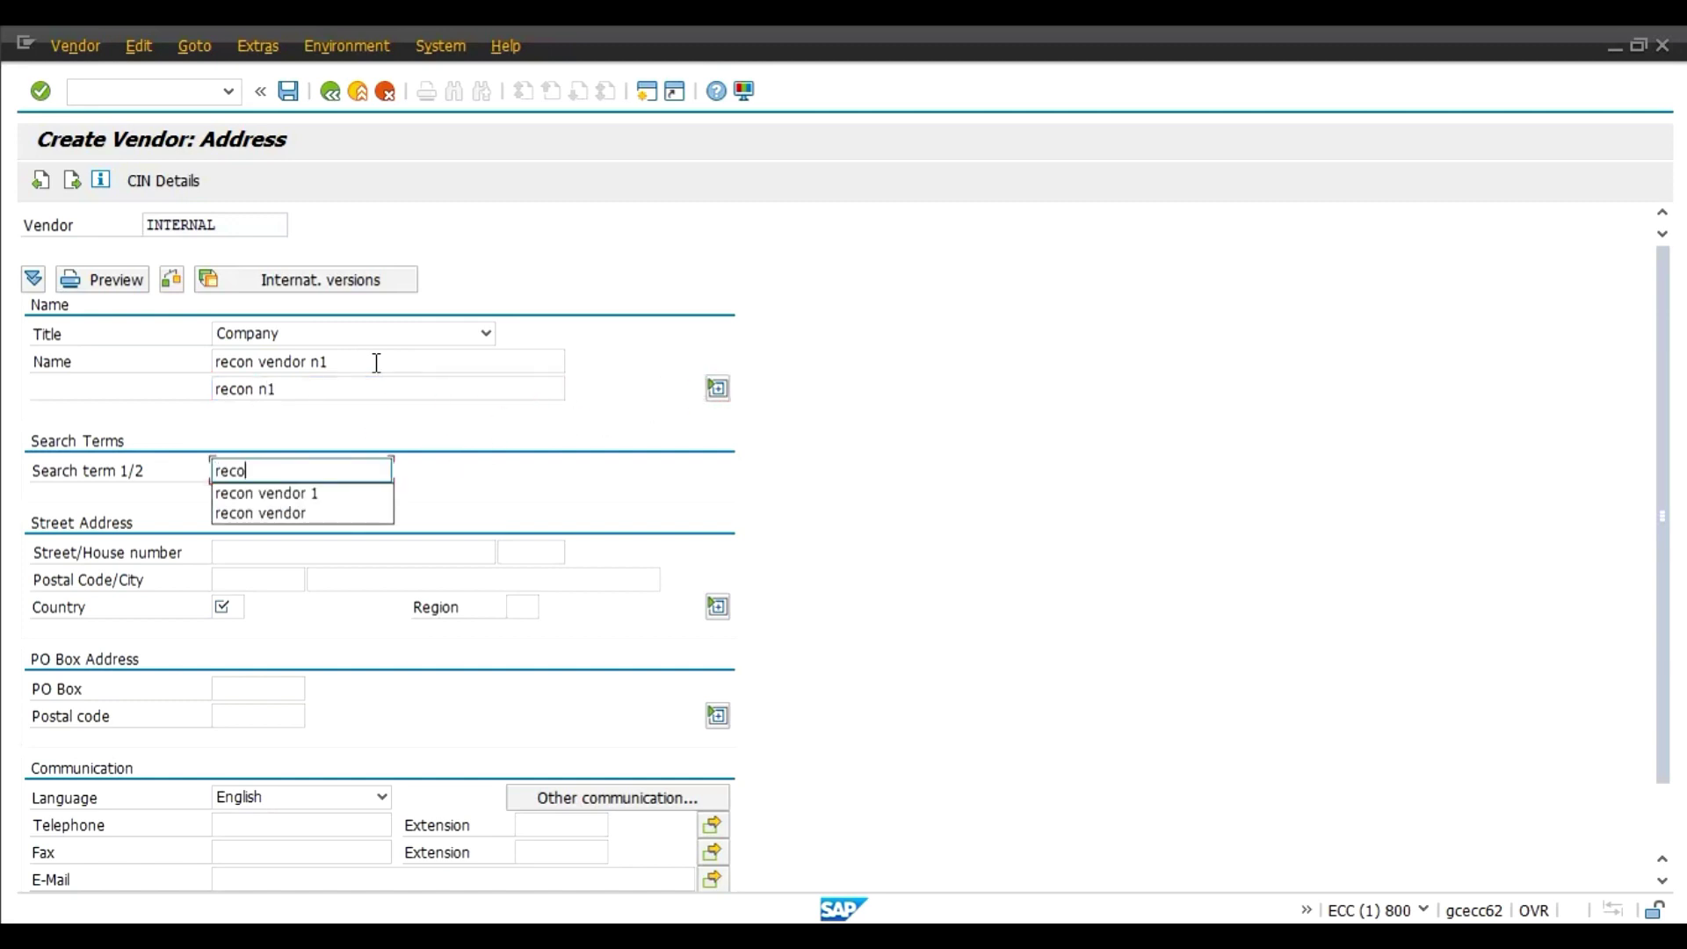
pyautogui.write('n v1')
pyautogui.press('Tab')
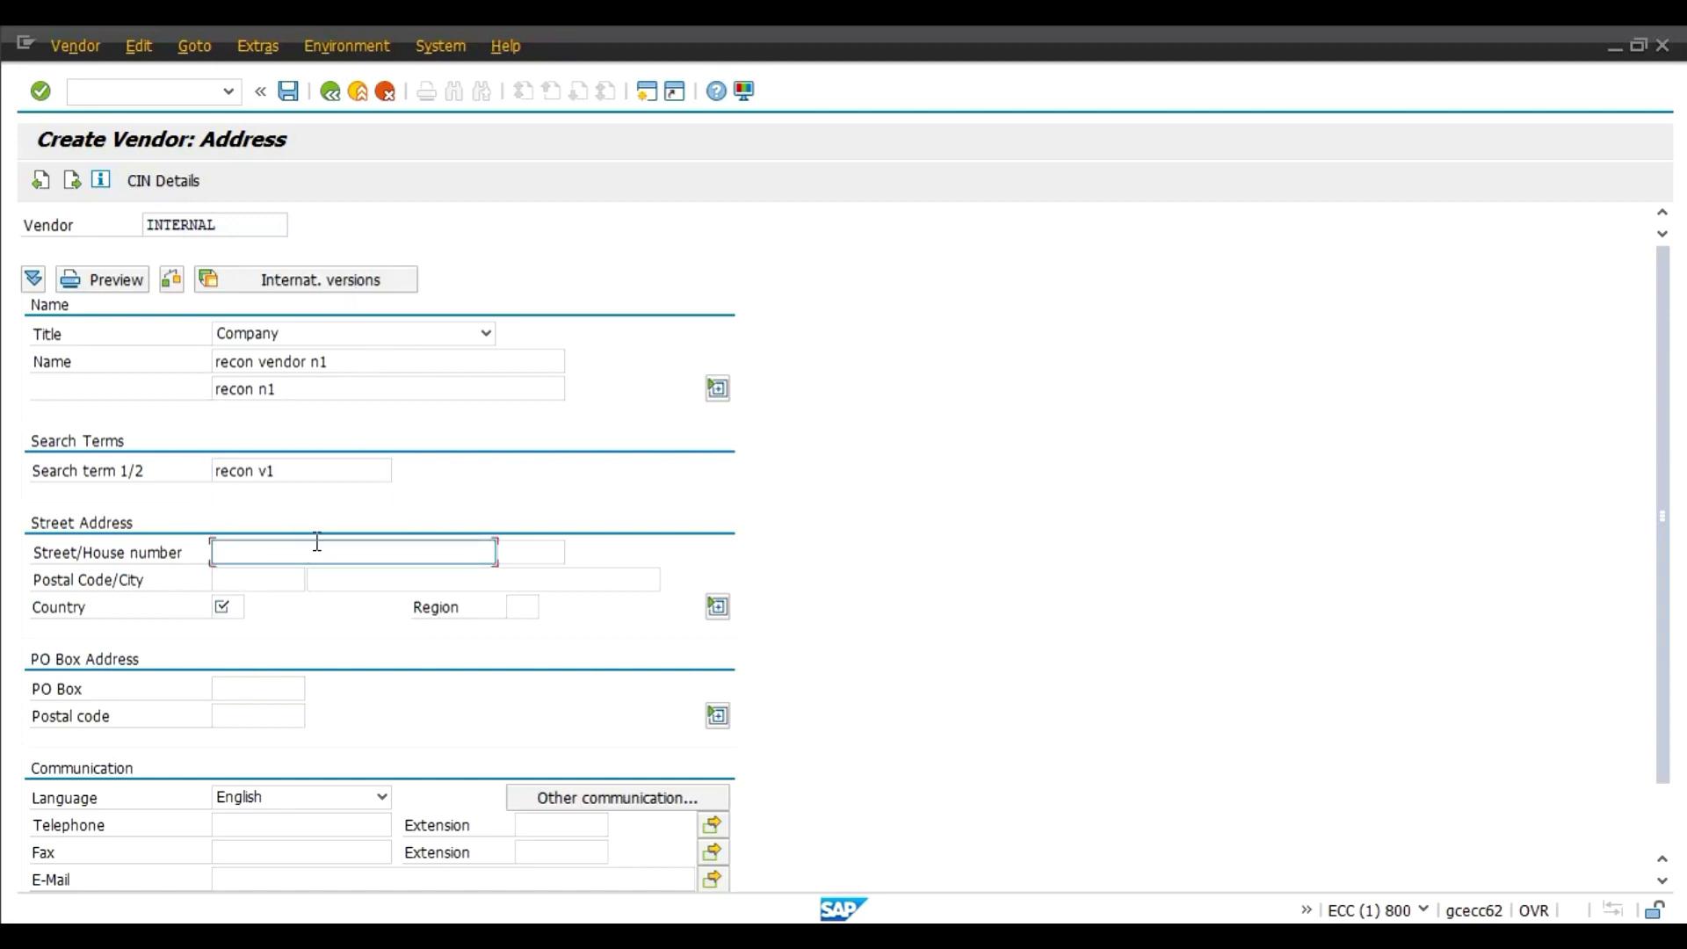
# Step: Fill in the vendor's street address with "main street", country "in" and region 10, and accept the address data
pyautogui.write('m')
pyautogui.write('ain ste')
pyautogui.write('reet')
pyautogui.click(241, 608)
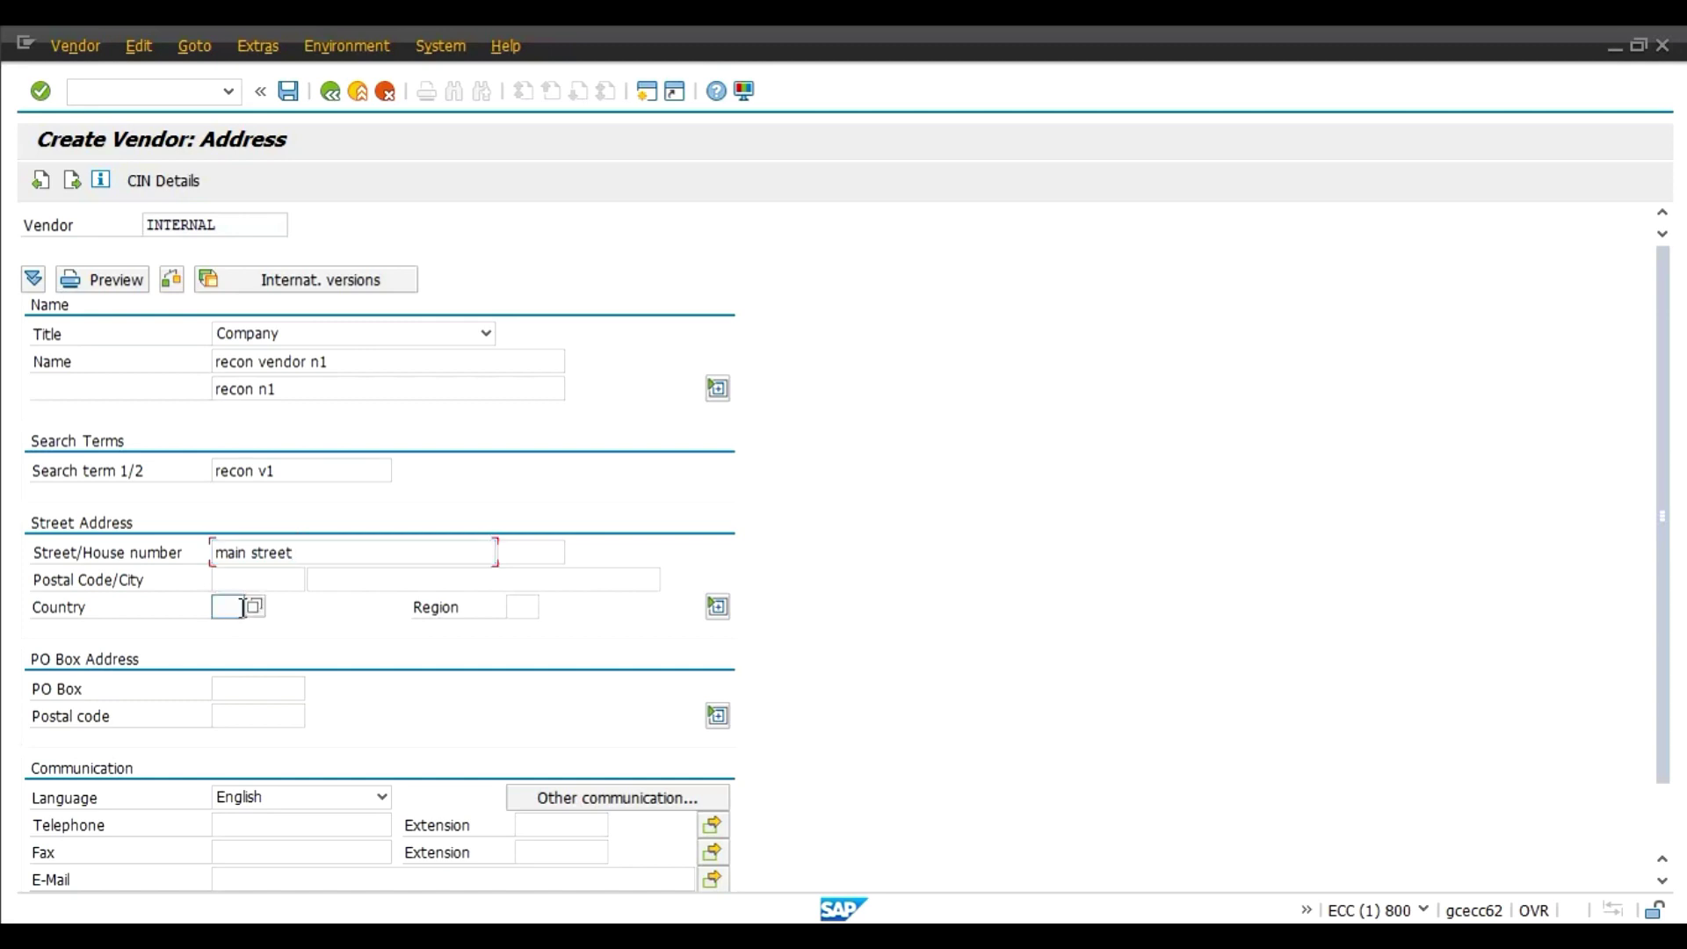
pyautogui.write('in')
pyautogui.press('Tab')
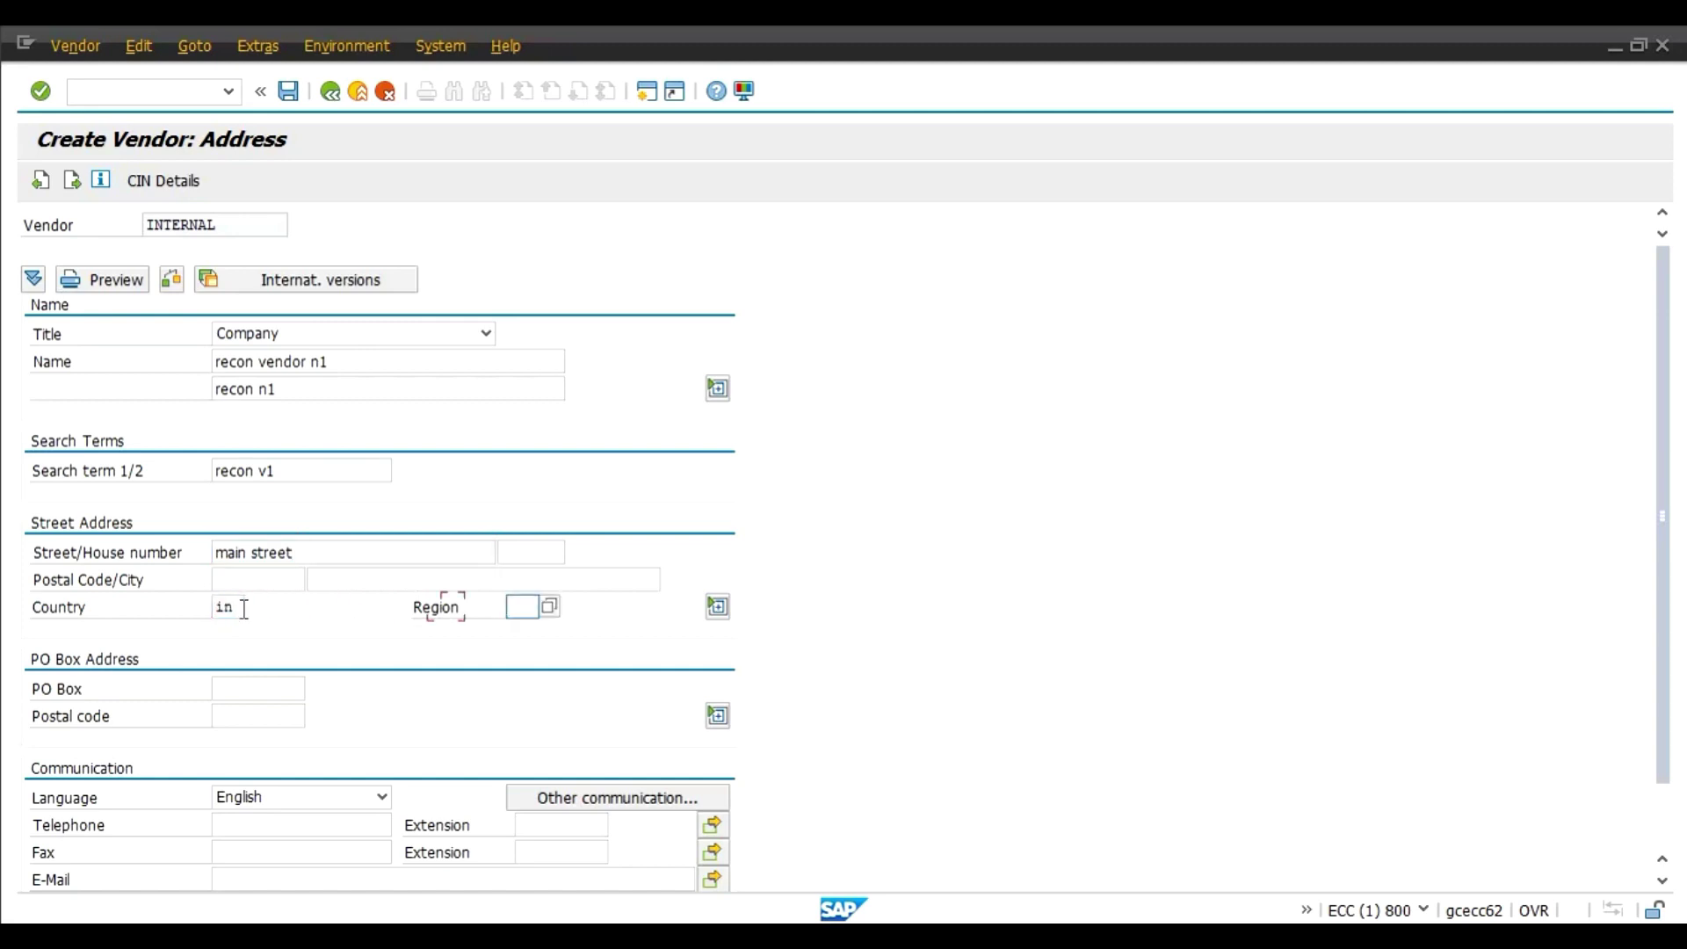
pyautogui.write('13')
pyautogui.press('Return')
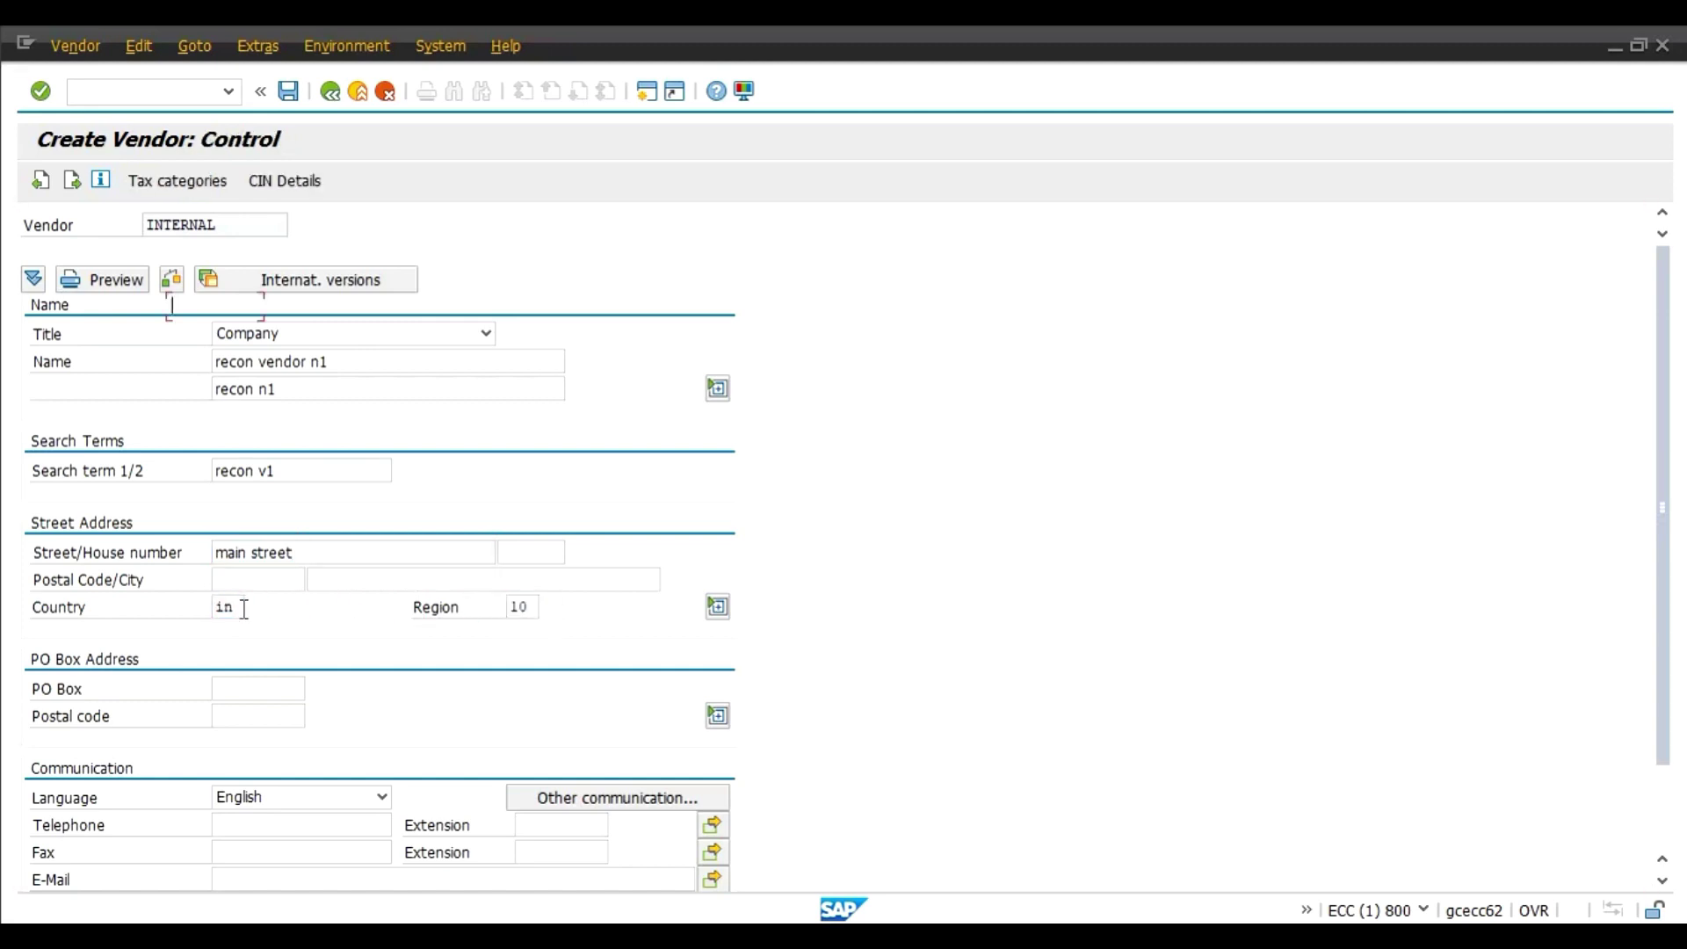
# Step: Proceed to the vendor's accounting information in company code 1000 and try to continue with the Recon. account field empty
pyautogui.press('Return')
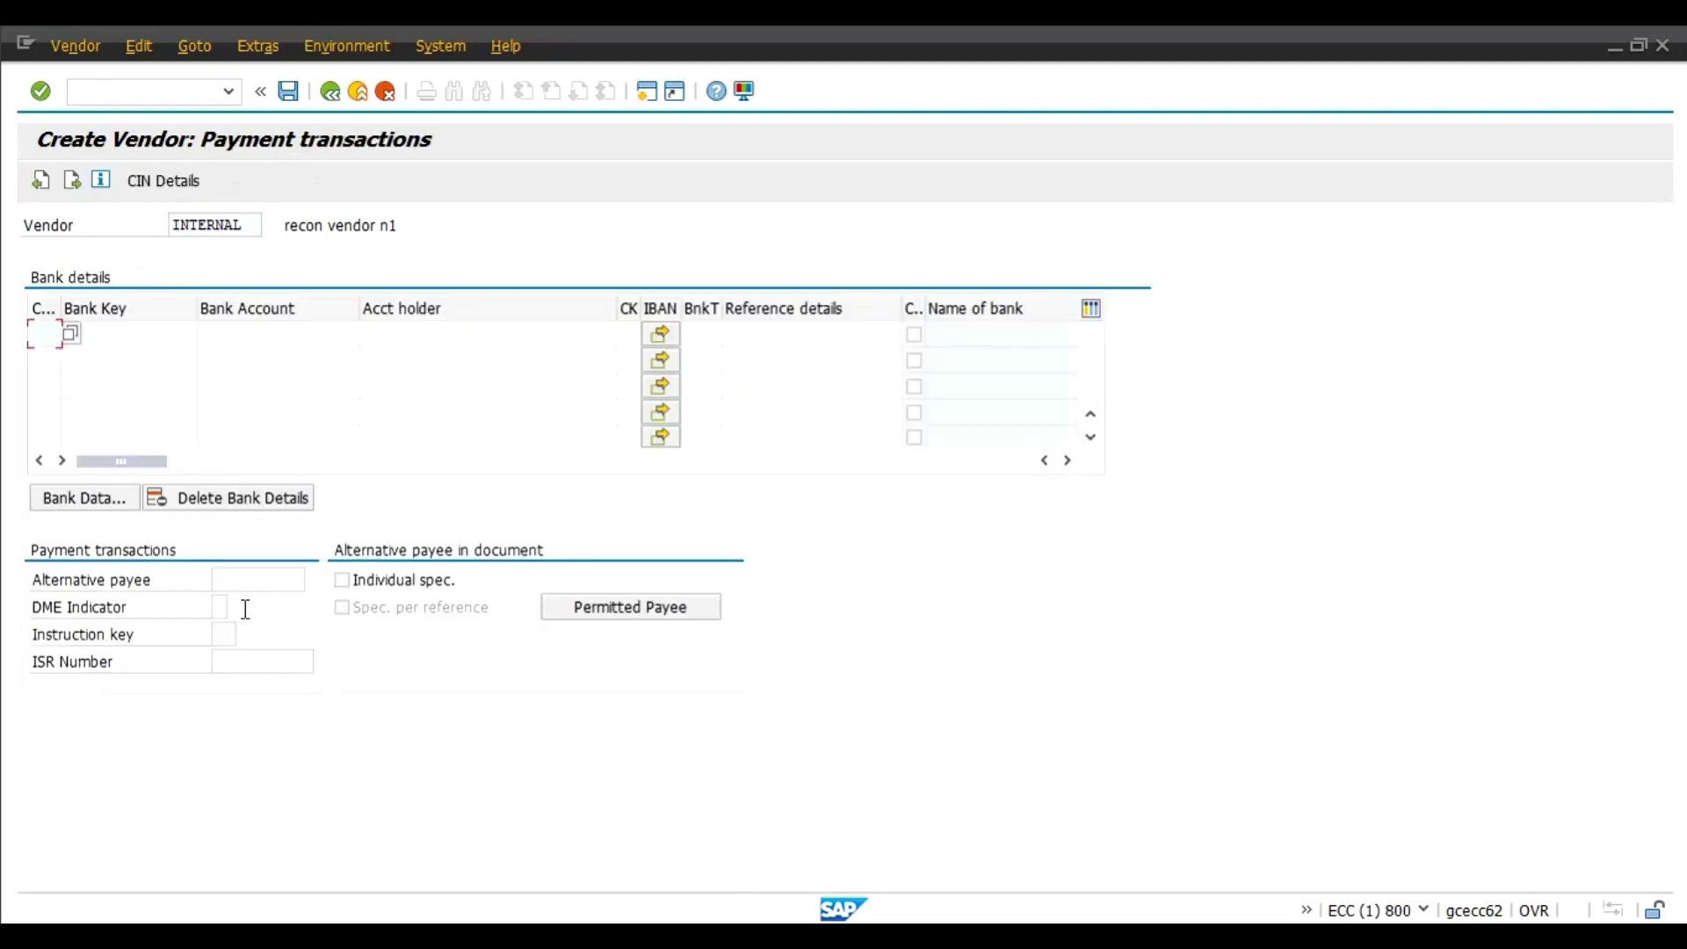
pyautogui.press('Return')
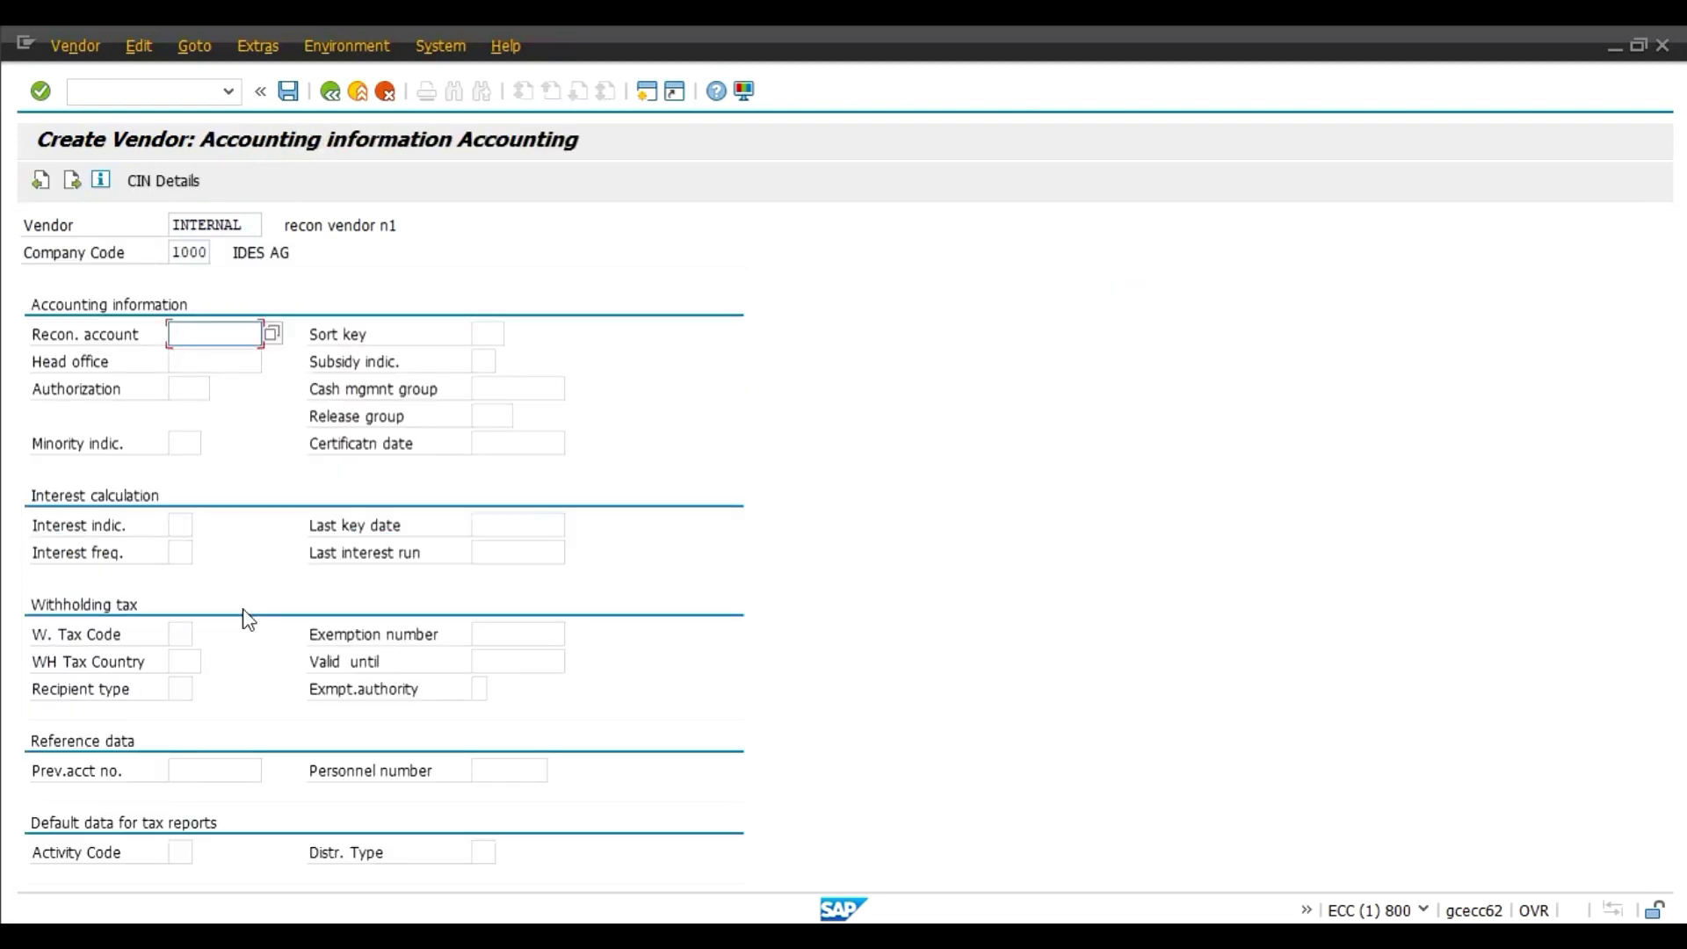
pyautogui.click(206, 334)
pyautogui.press('Return')
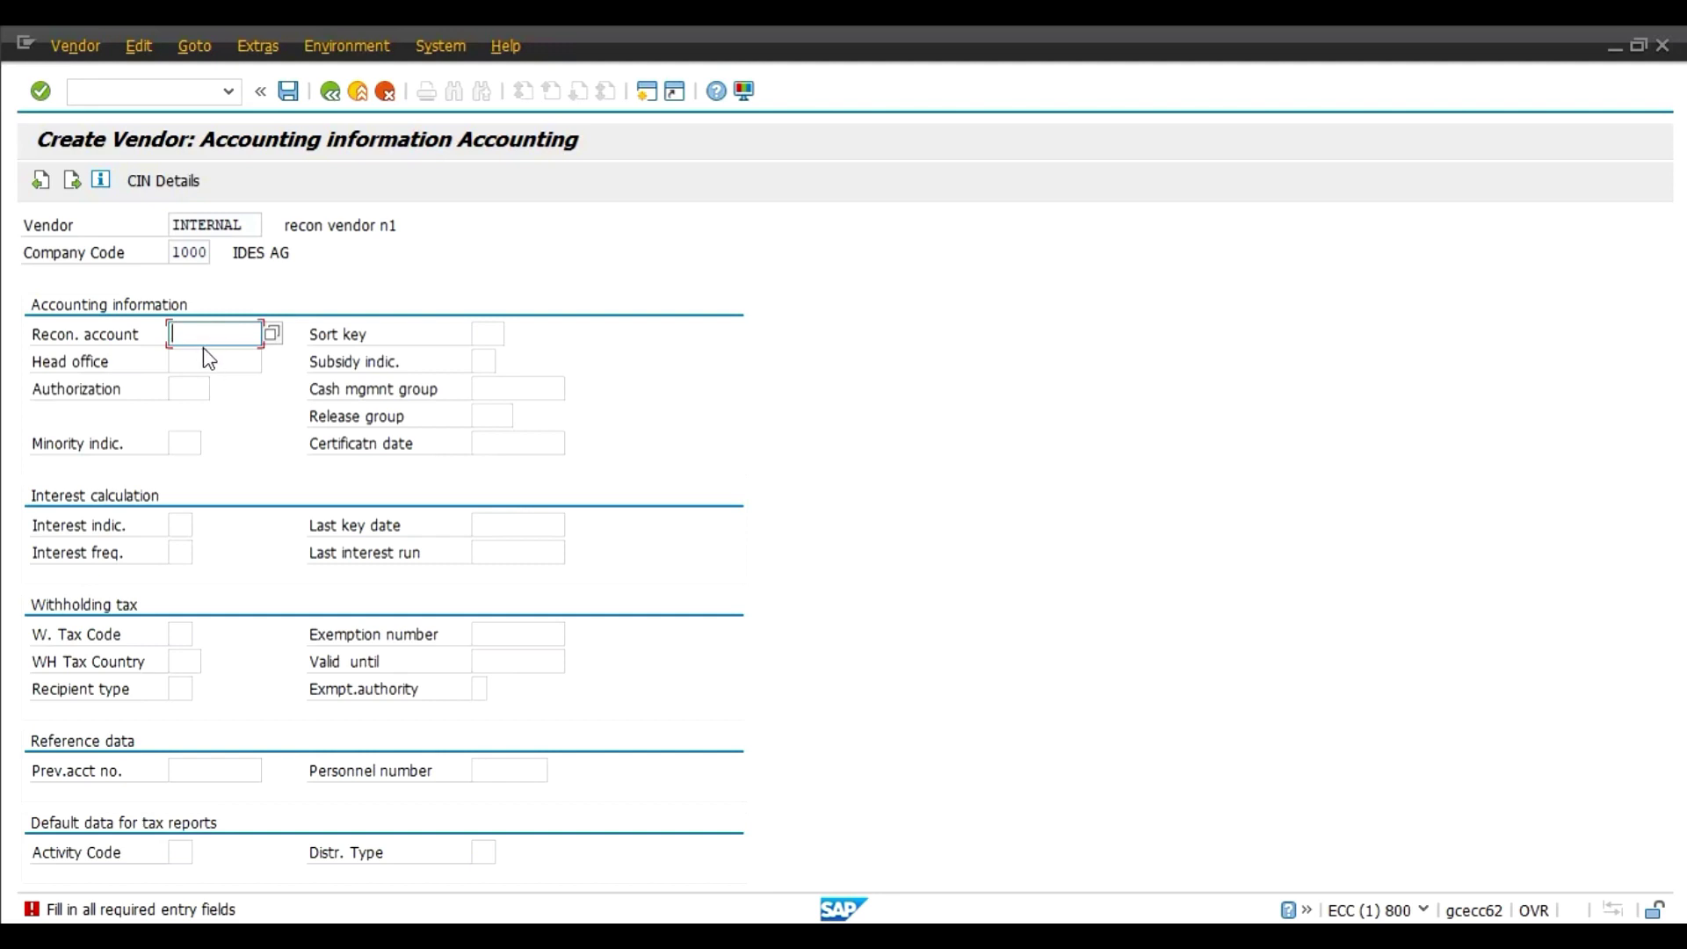
pyautogui.click(1082, 918)
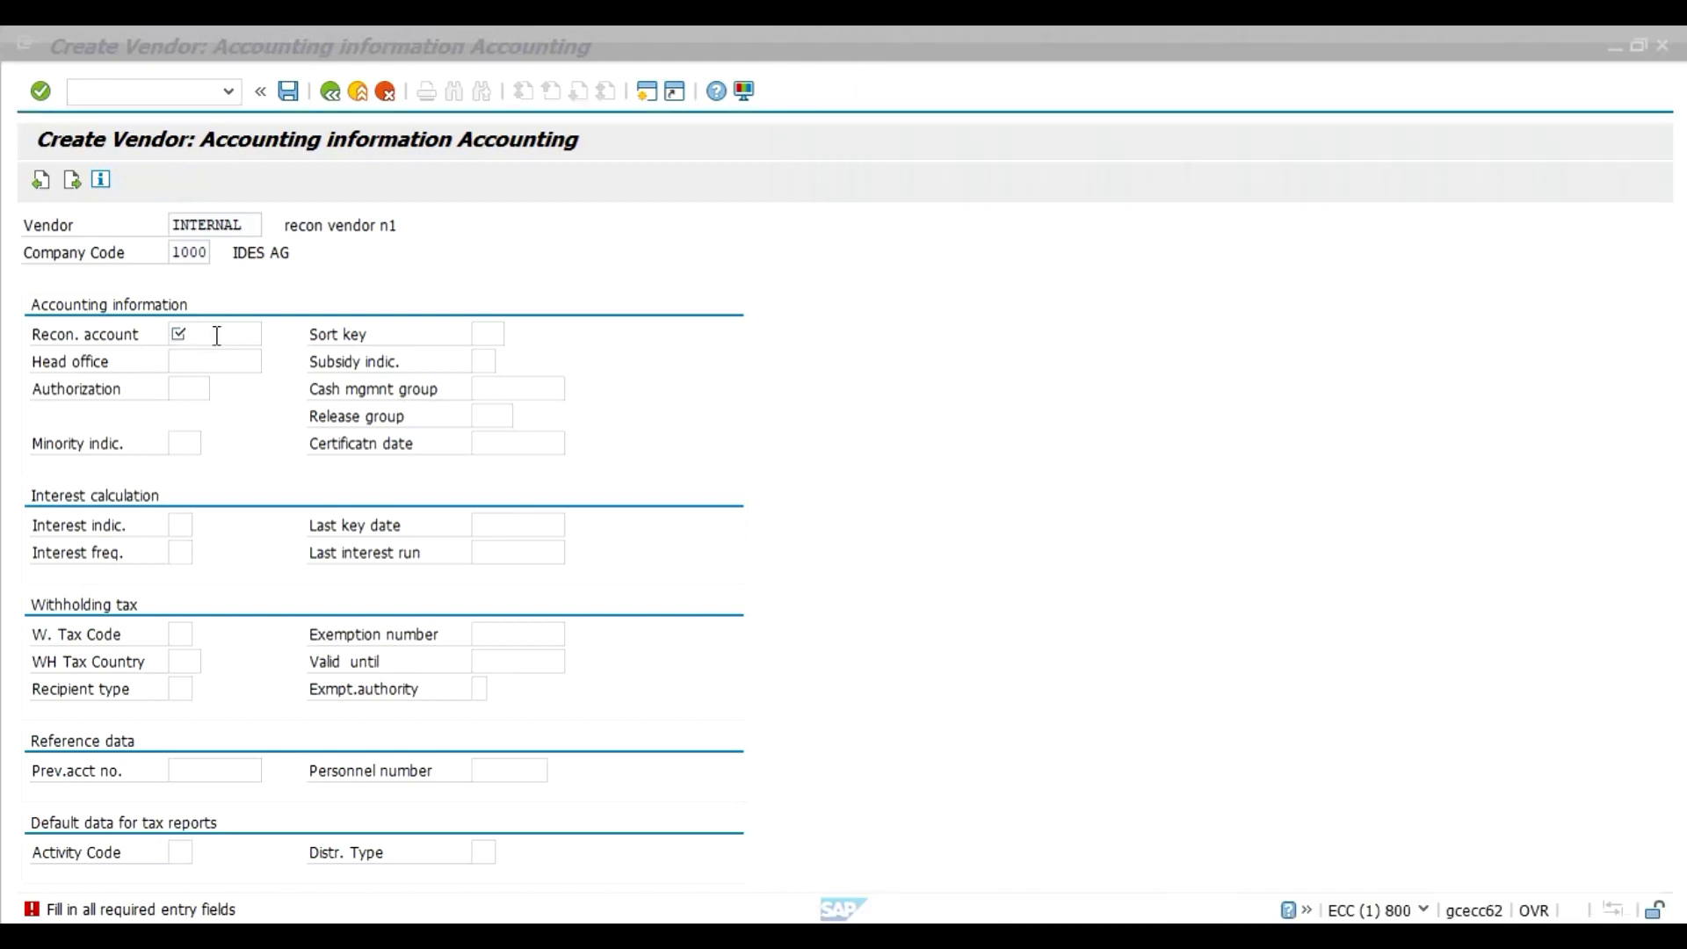
# Step: Set the vendor's reconciliation account to 160000 and continue to the company code payment transactions
pyautogui.click(217, 336)
pyautogui.click(227, 335)
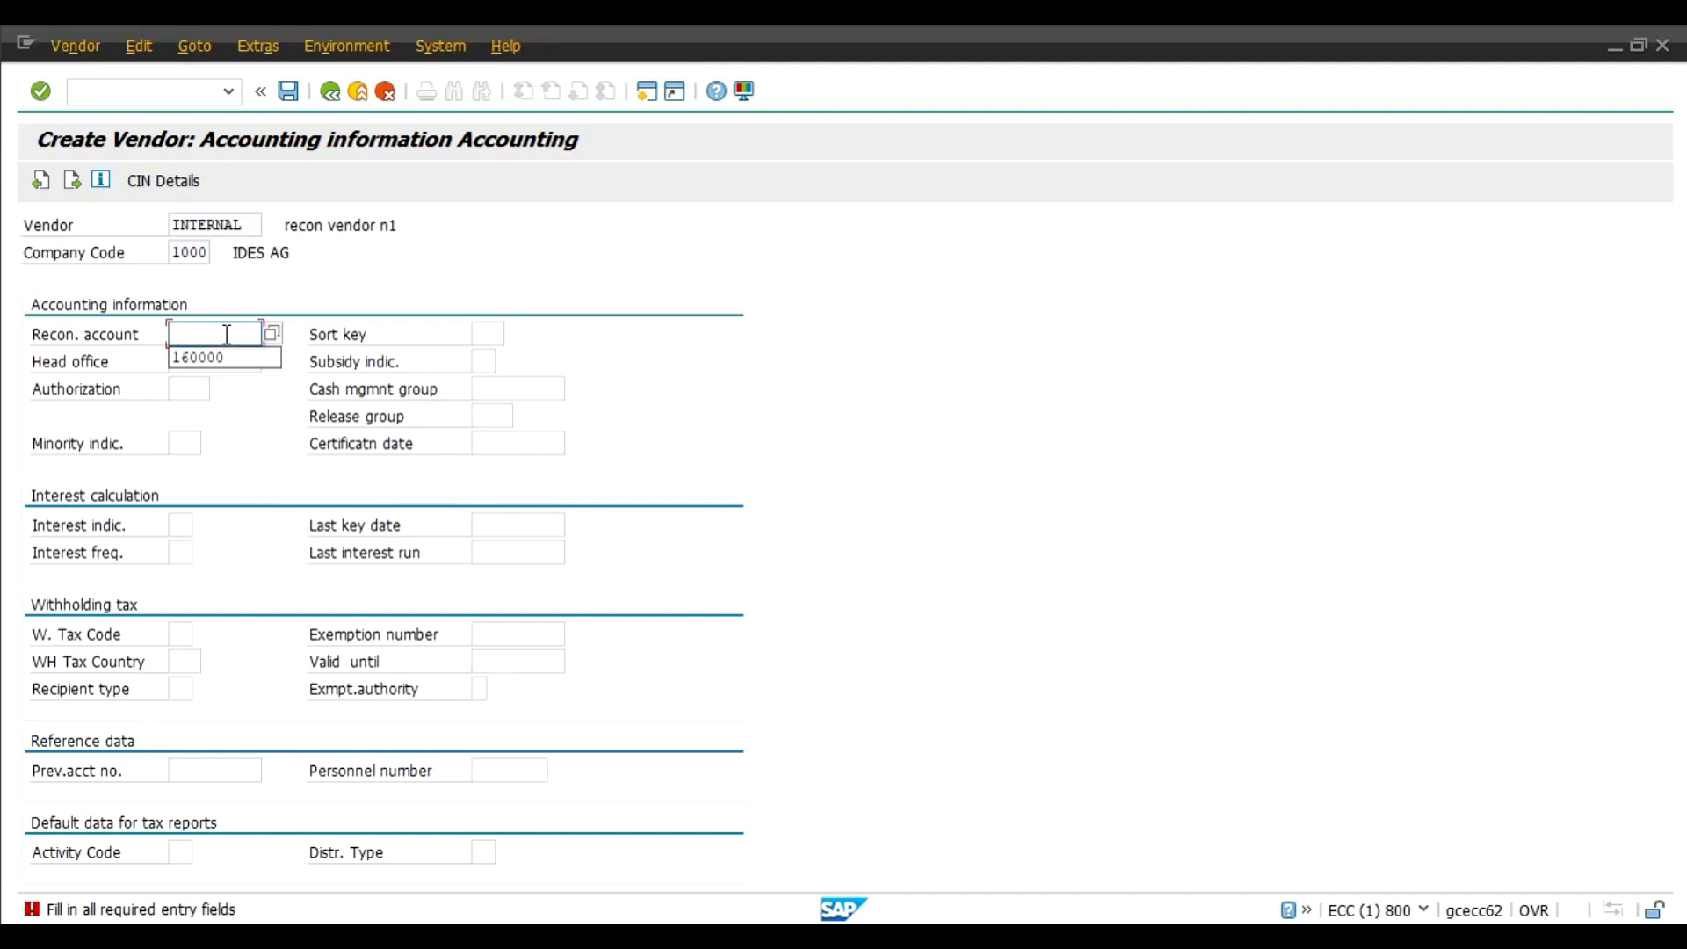
pyautogui.press('Down')
pyautogui.press('Return')
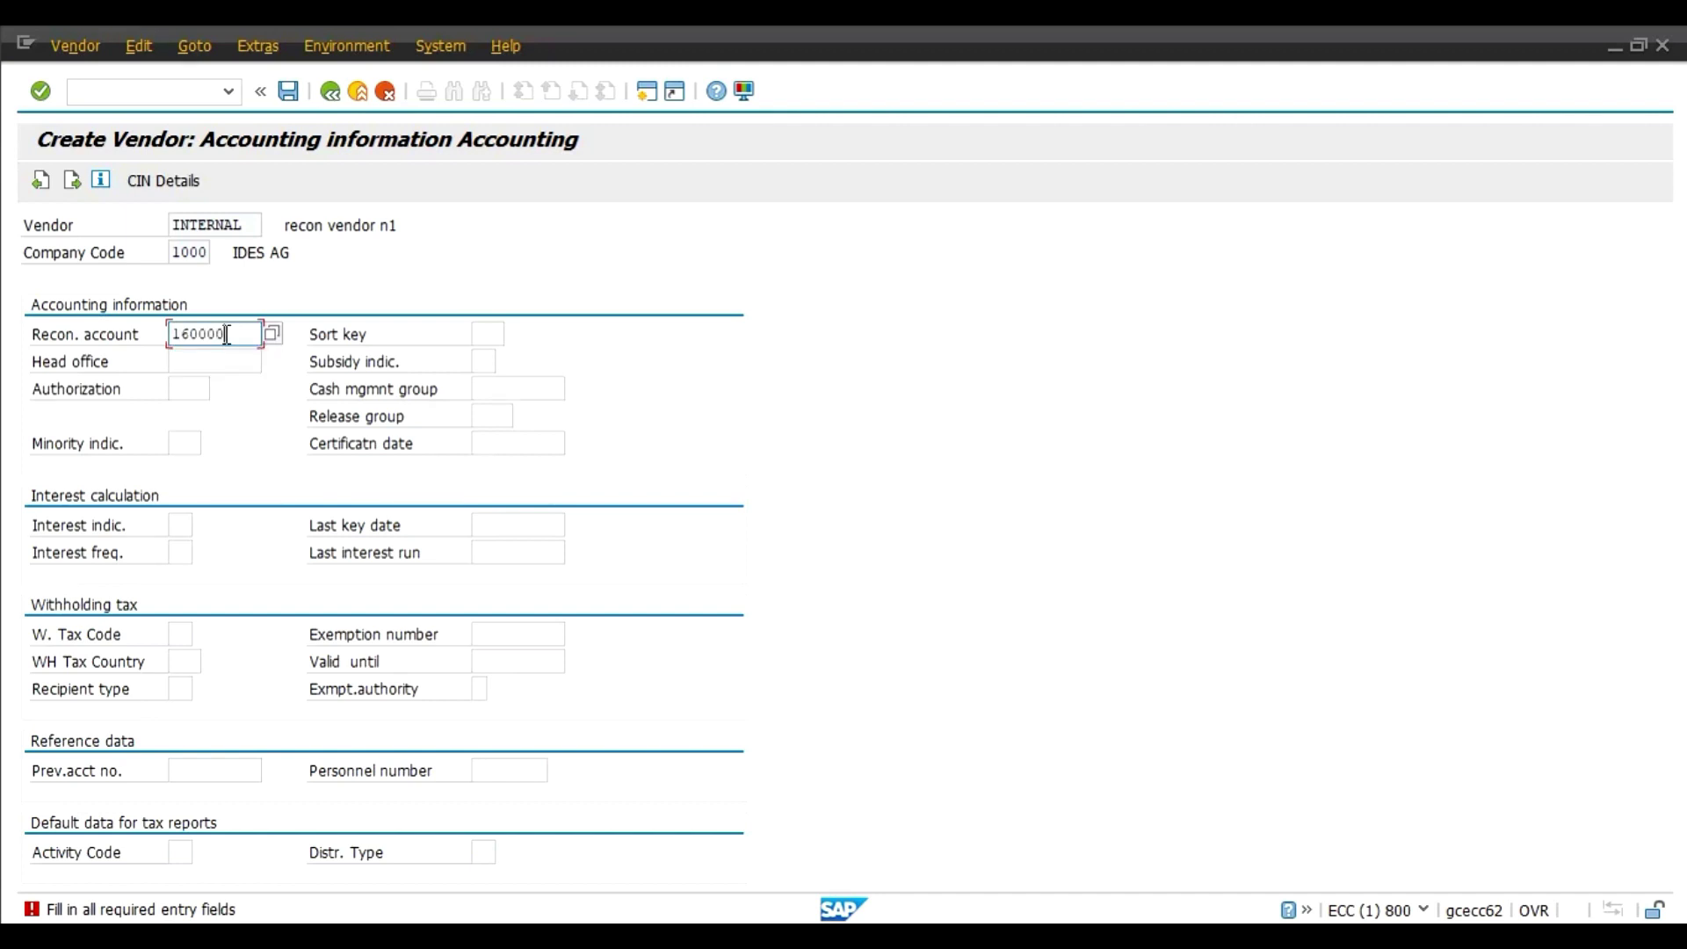
pyautogui.press('Return')
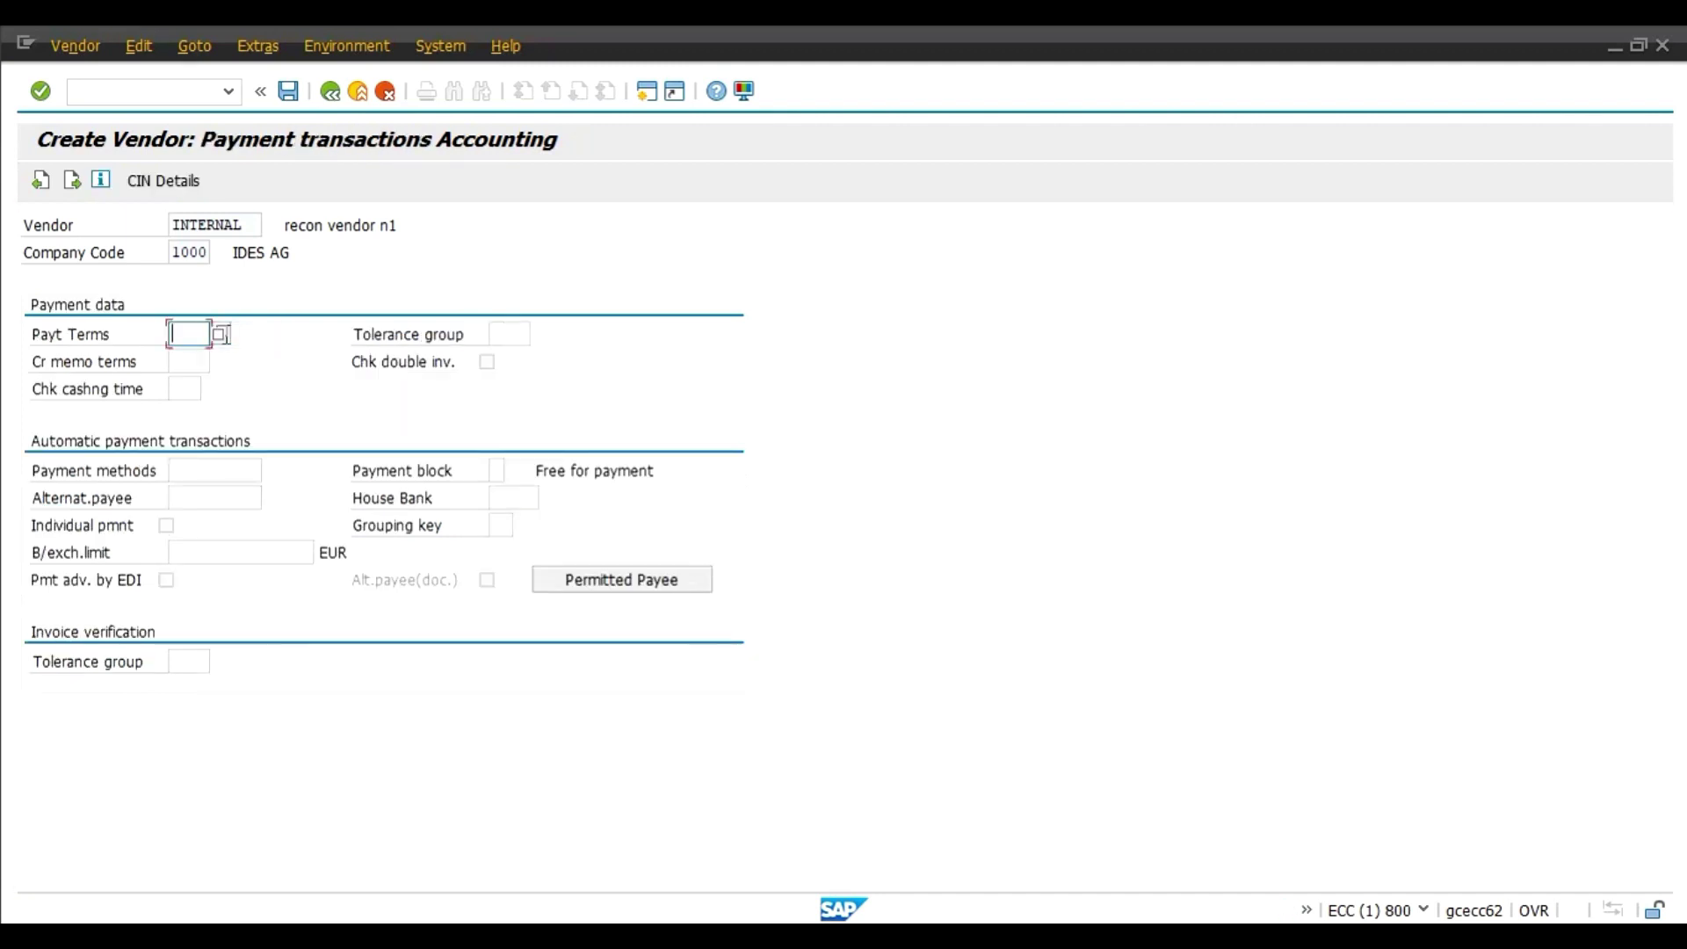
# Step: Fill the vendor's payment terms with the suggested entry beginning with 0 and continue to the correspondence data
pyautogui.write('0')
pyautogui.press('Down')
pyautogui.press('Return')
pyautogui.press('Return')
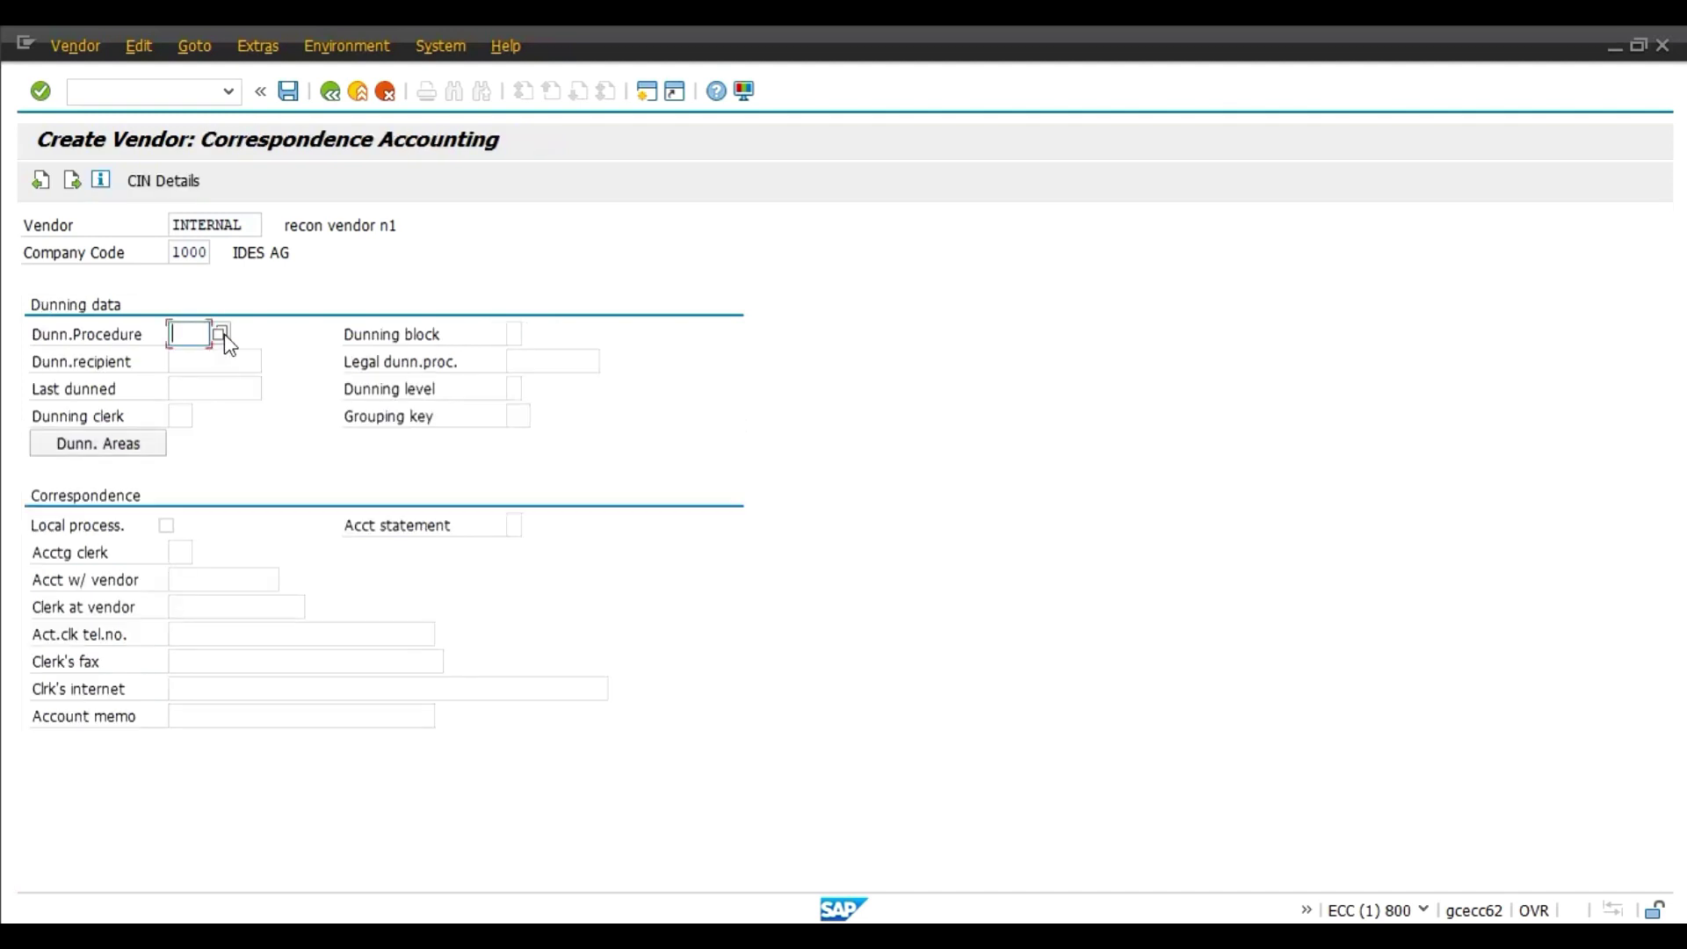
# Step: Skip the correspondence data, set the order currency to "inr" in the purchasing data and save the new vendor
pyautogui.press('Return')
pyautogui.write('inr')
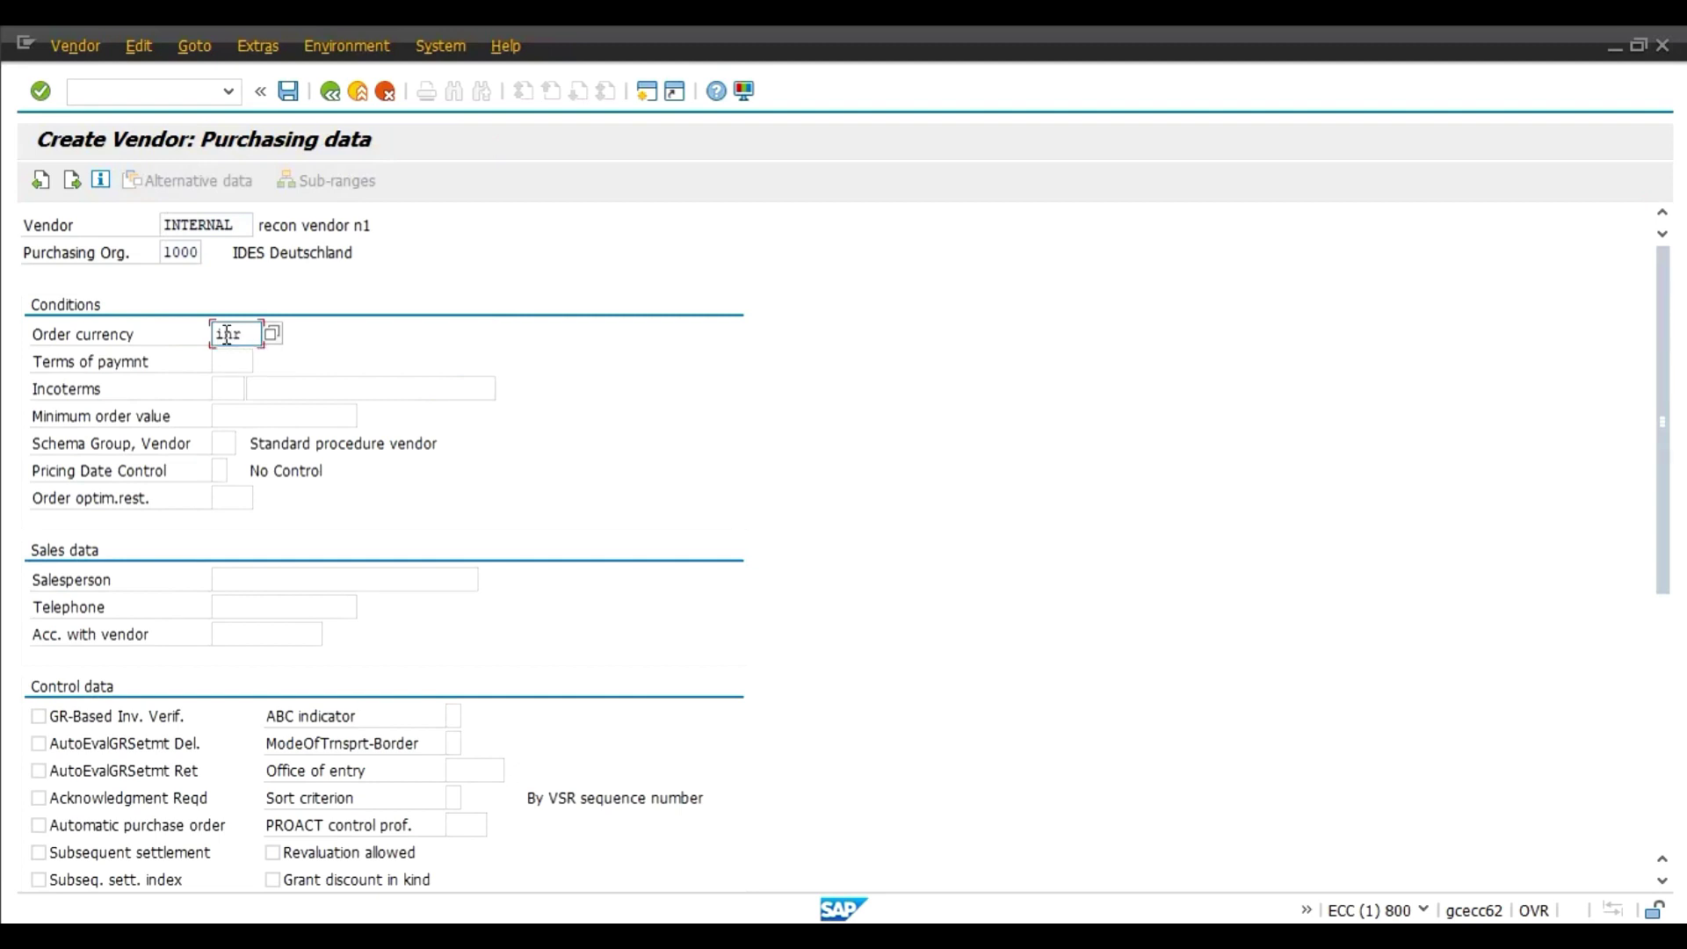
pyautogui.press('Return')
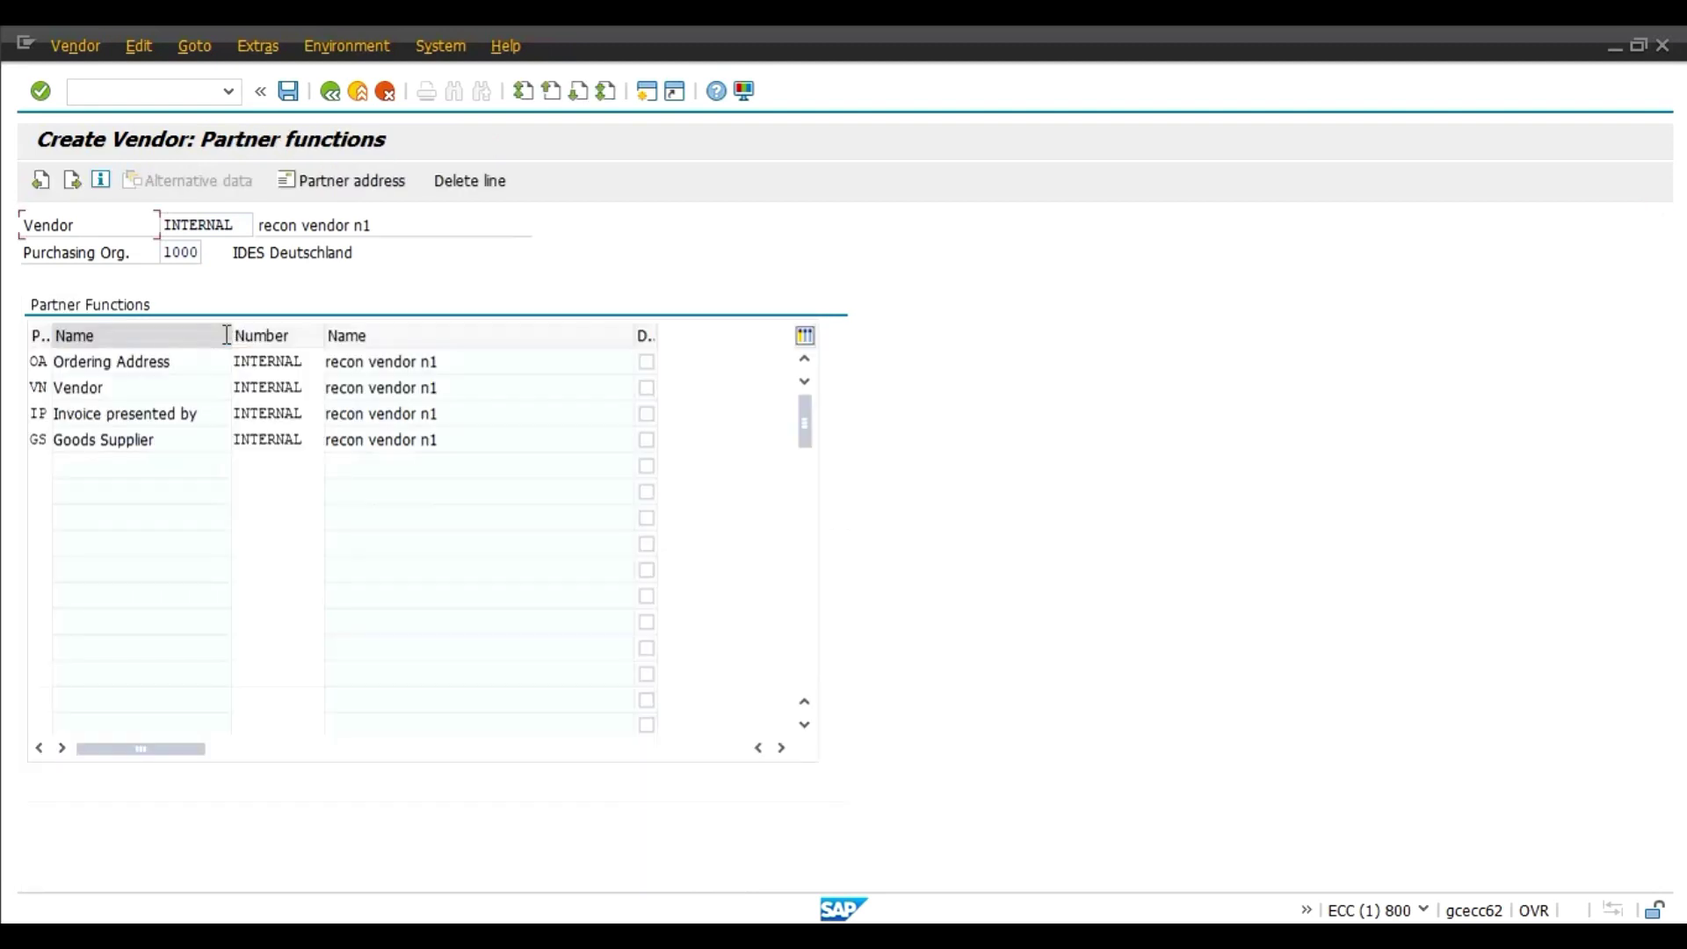
pyautogui.click(289, 94)
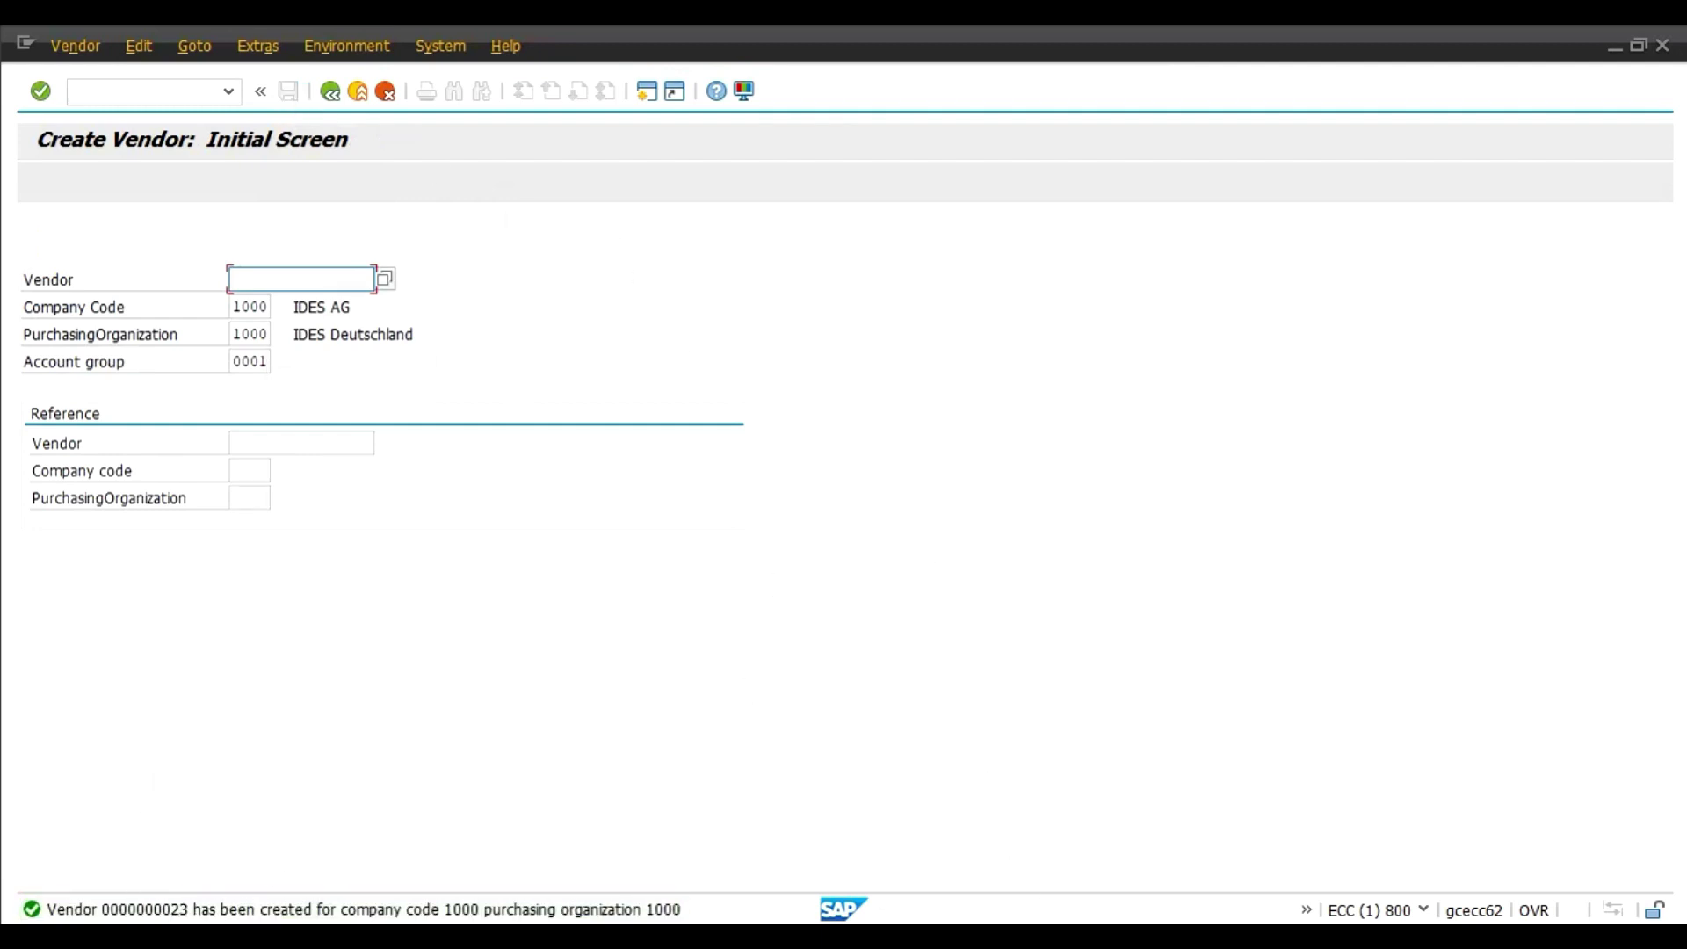
# Step: Start transaction XK02 for the newly created vendor and open its Accounting info in the company code data
pyautogui.hotkey('alt', 'Tab')
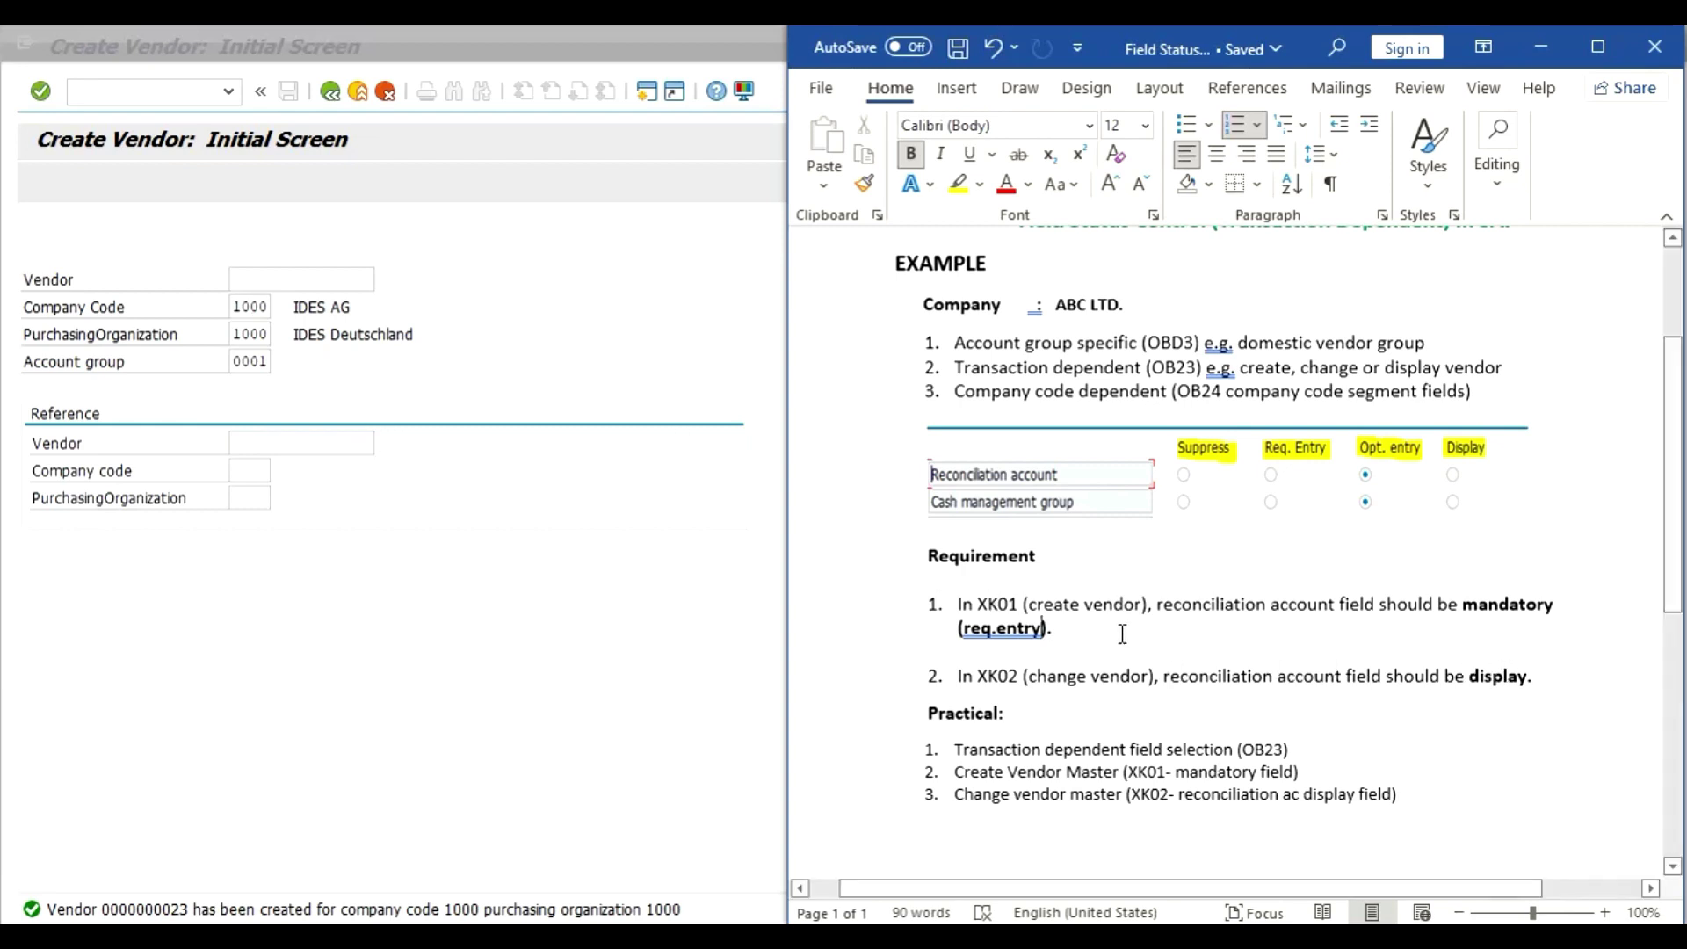
pyautogui.click(158, 91)
pyautogui.write('/n')
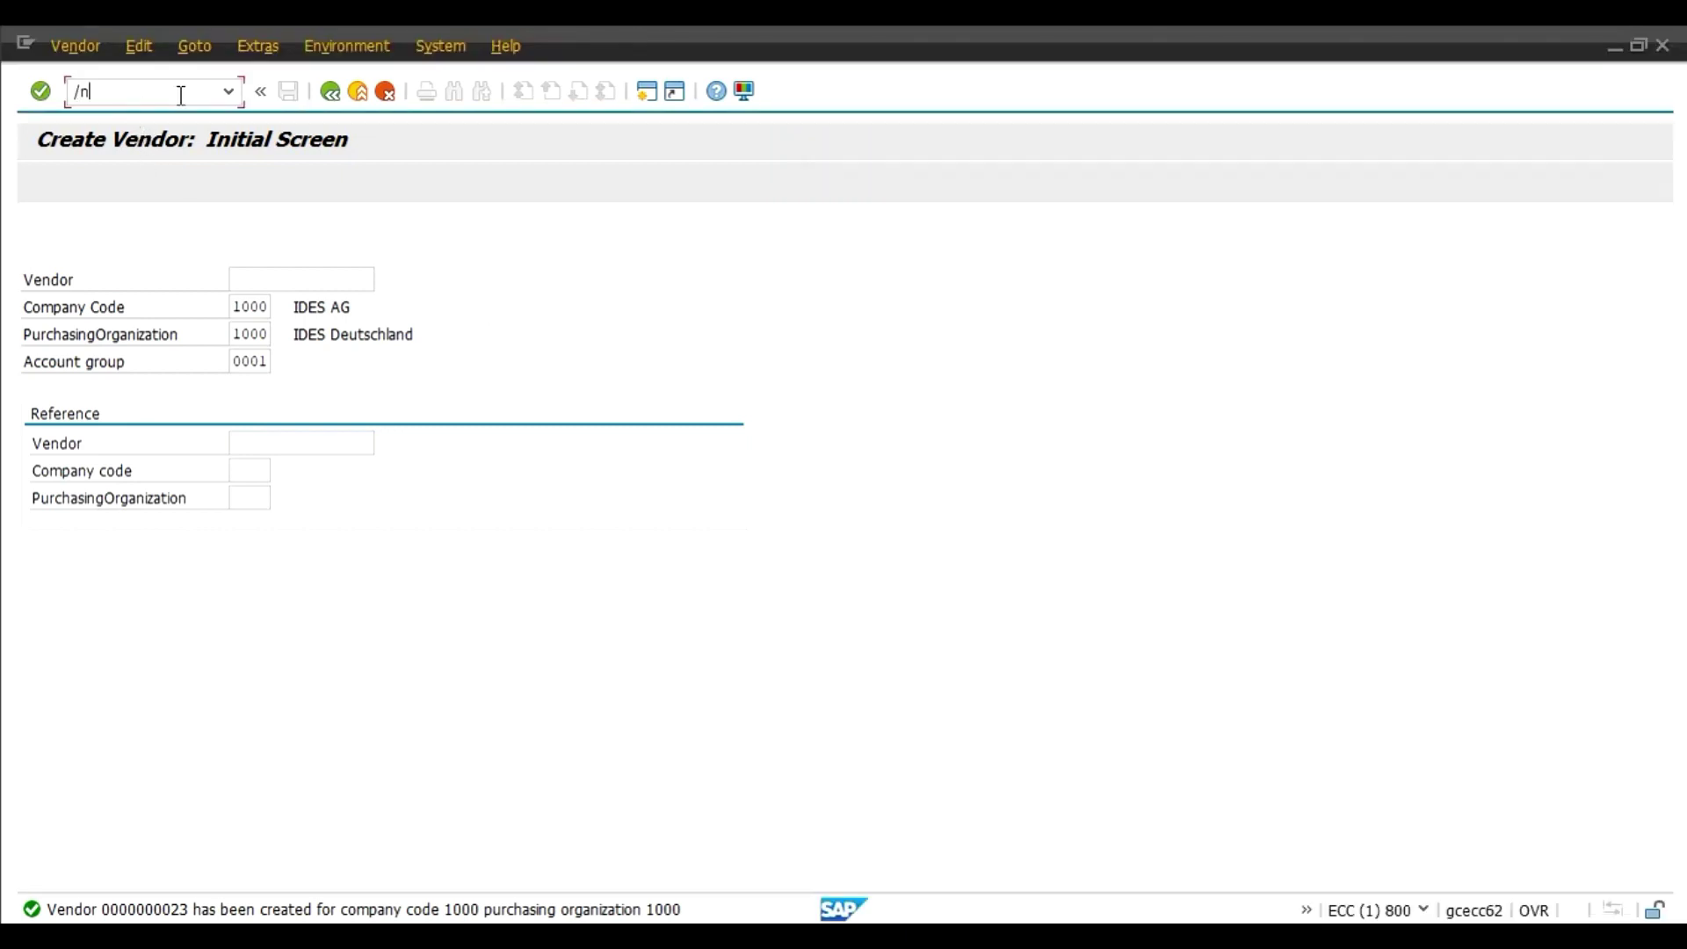
pyautogui.write('xk02')
pyautogui.press('Return')
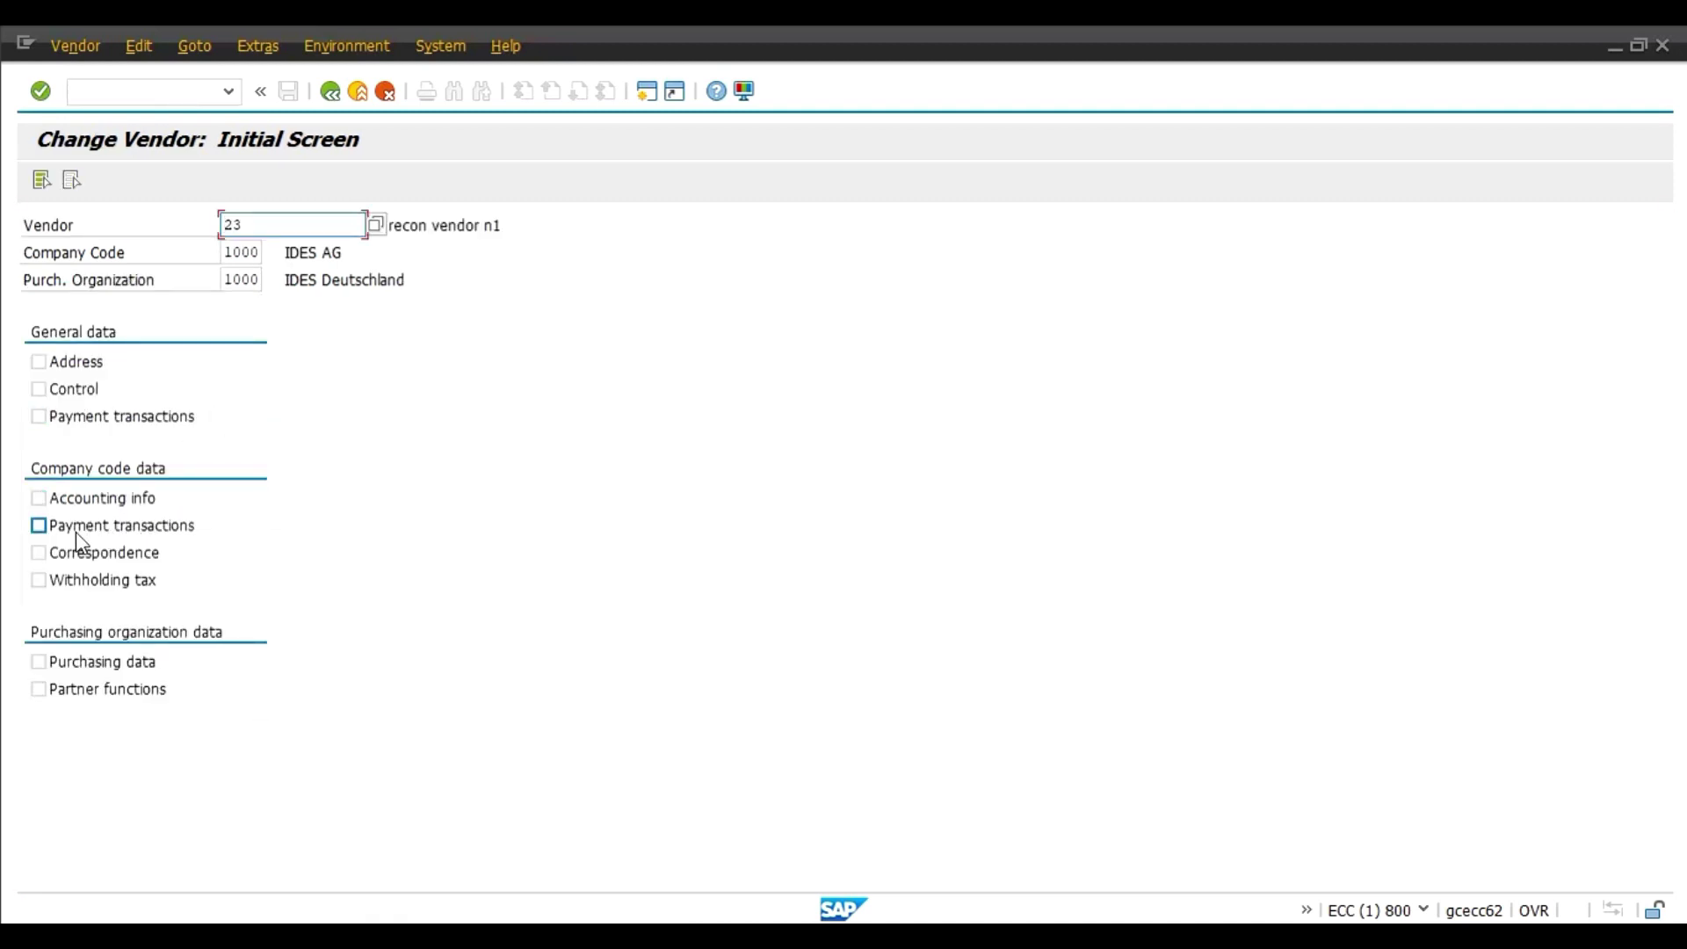
pyautogui.click(85, 503)
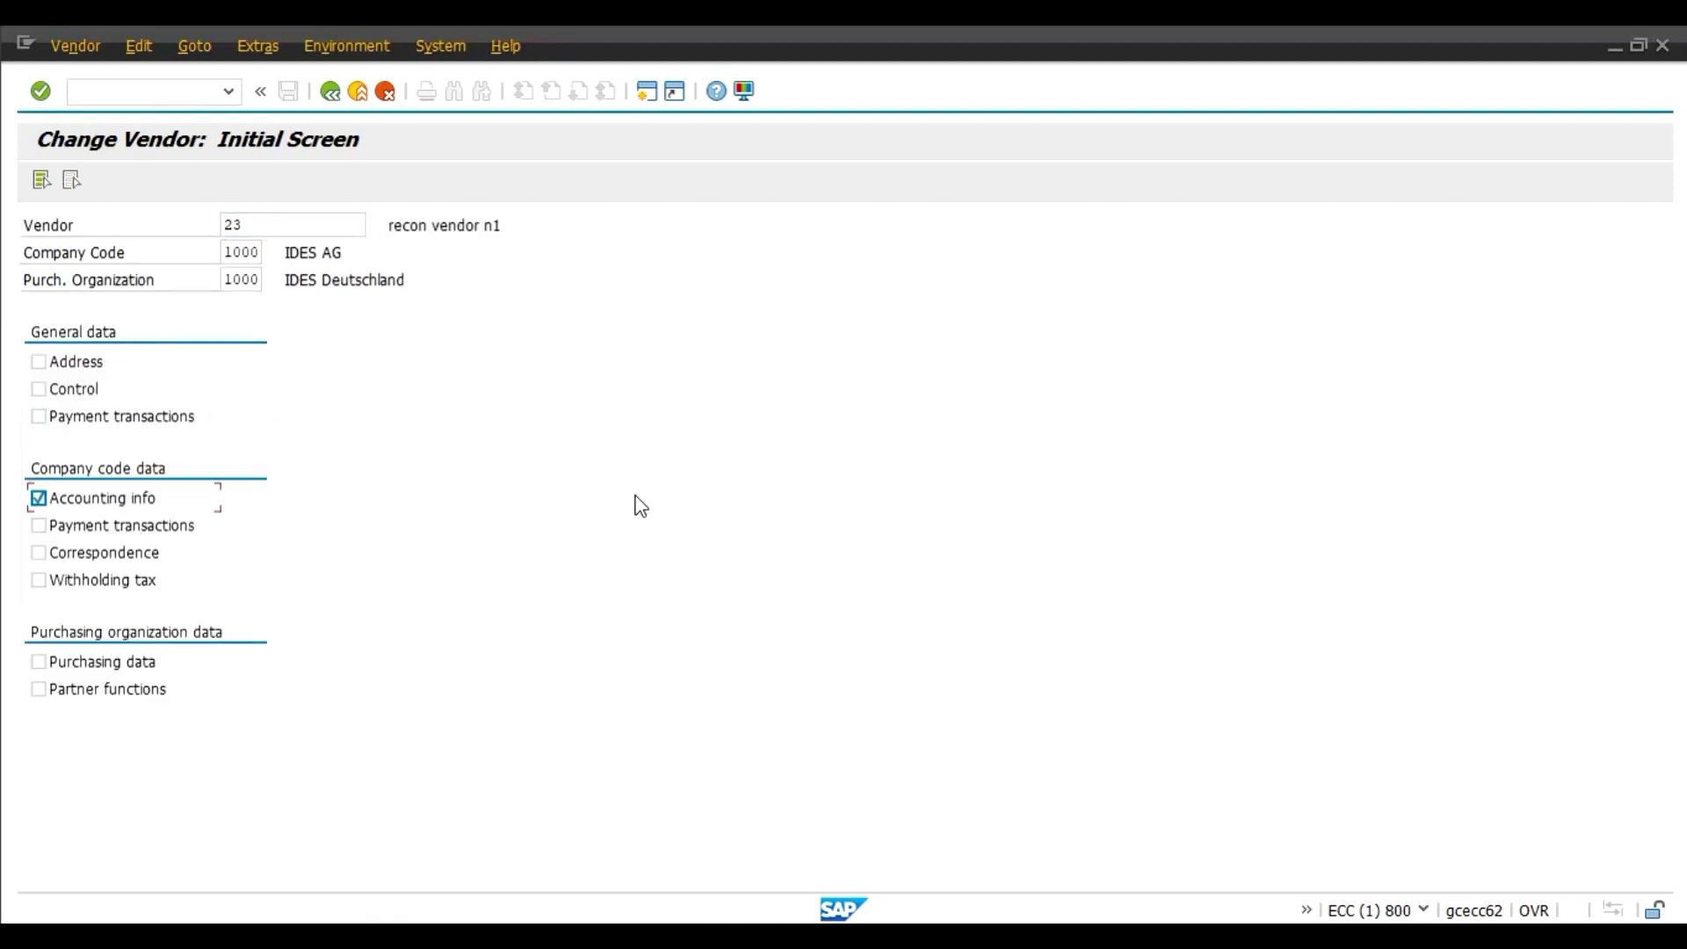
pyautogui.press('Return')
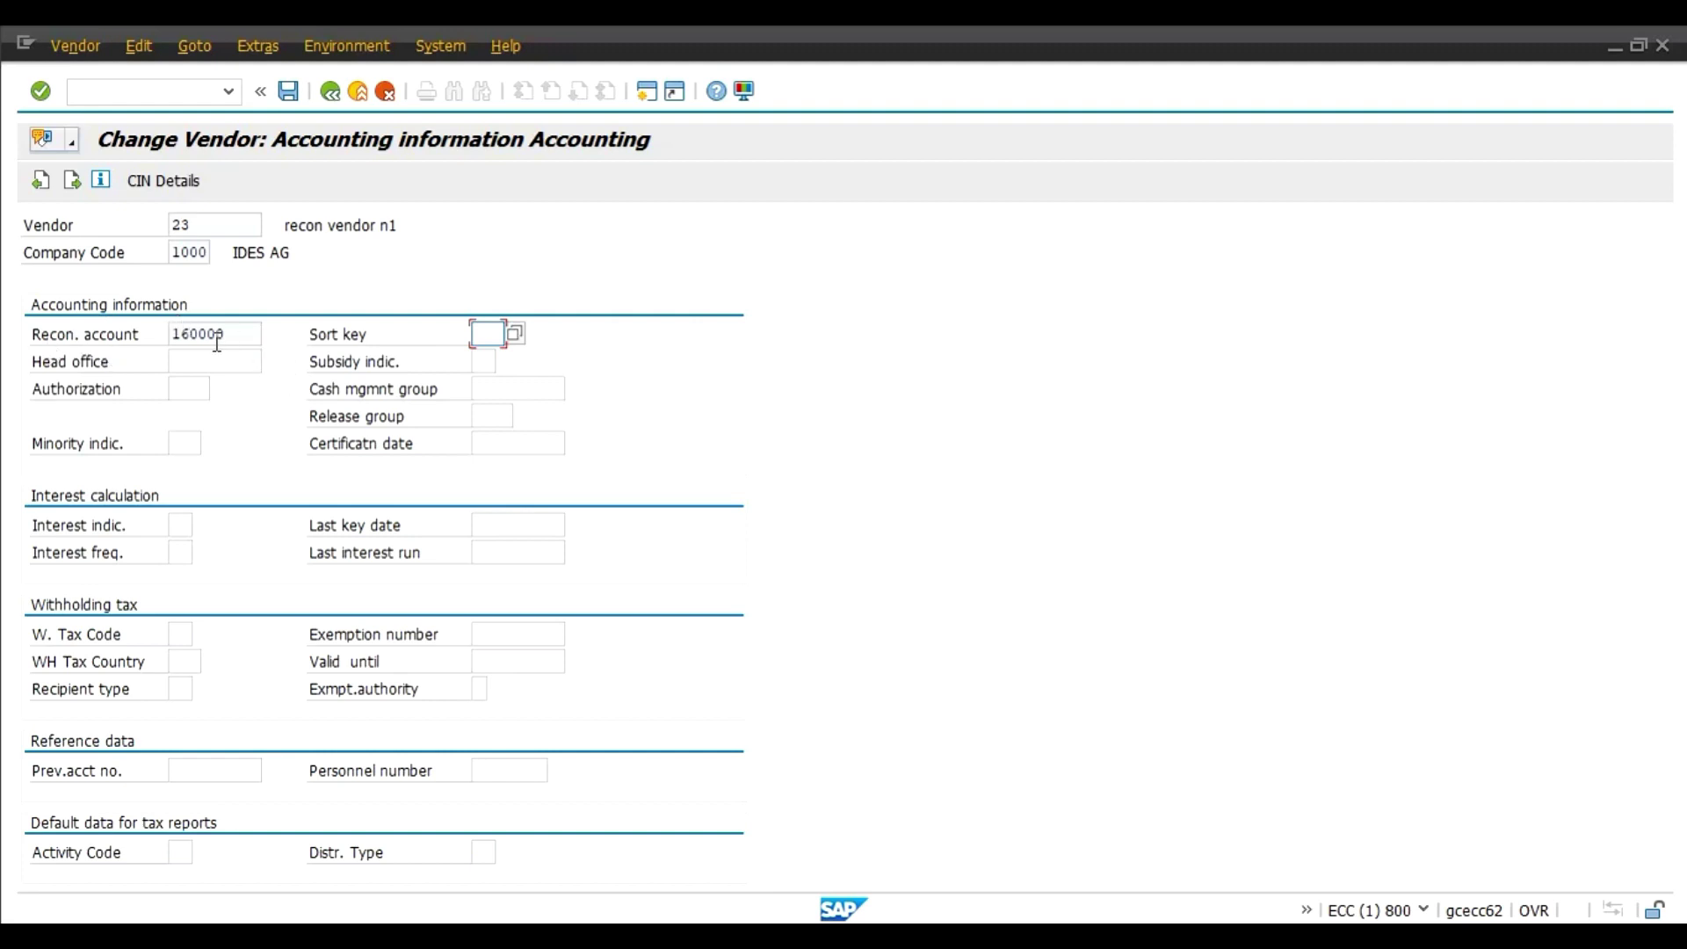
# Step: Check whether the vendor's Recon. account field can be edited, and compare it with the requirements in the Word document
pyautogui.click(246, 338)
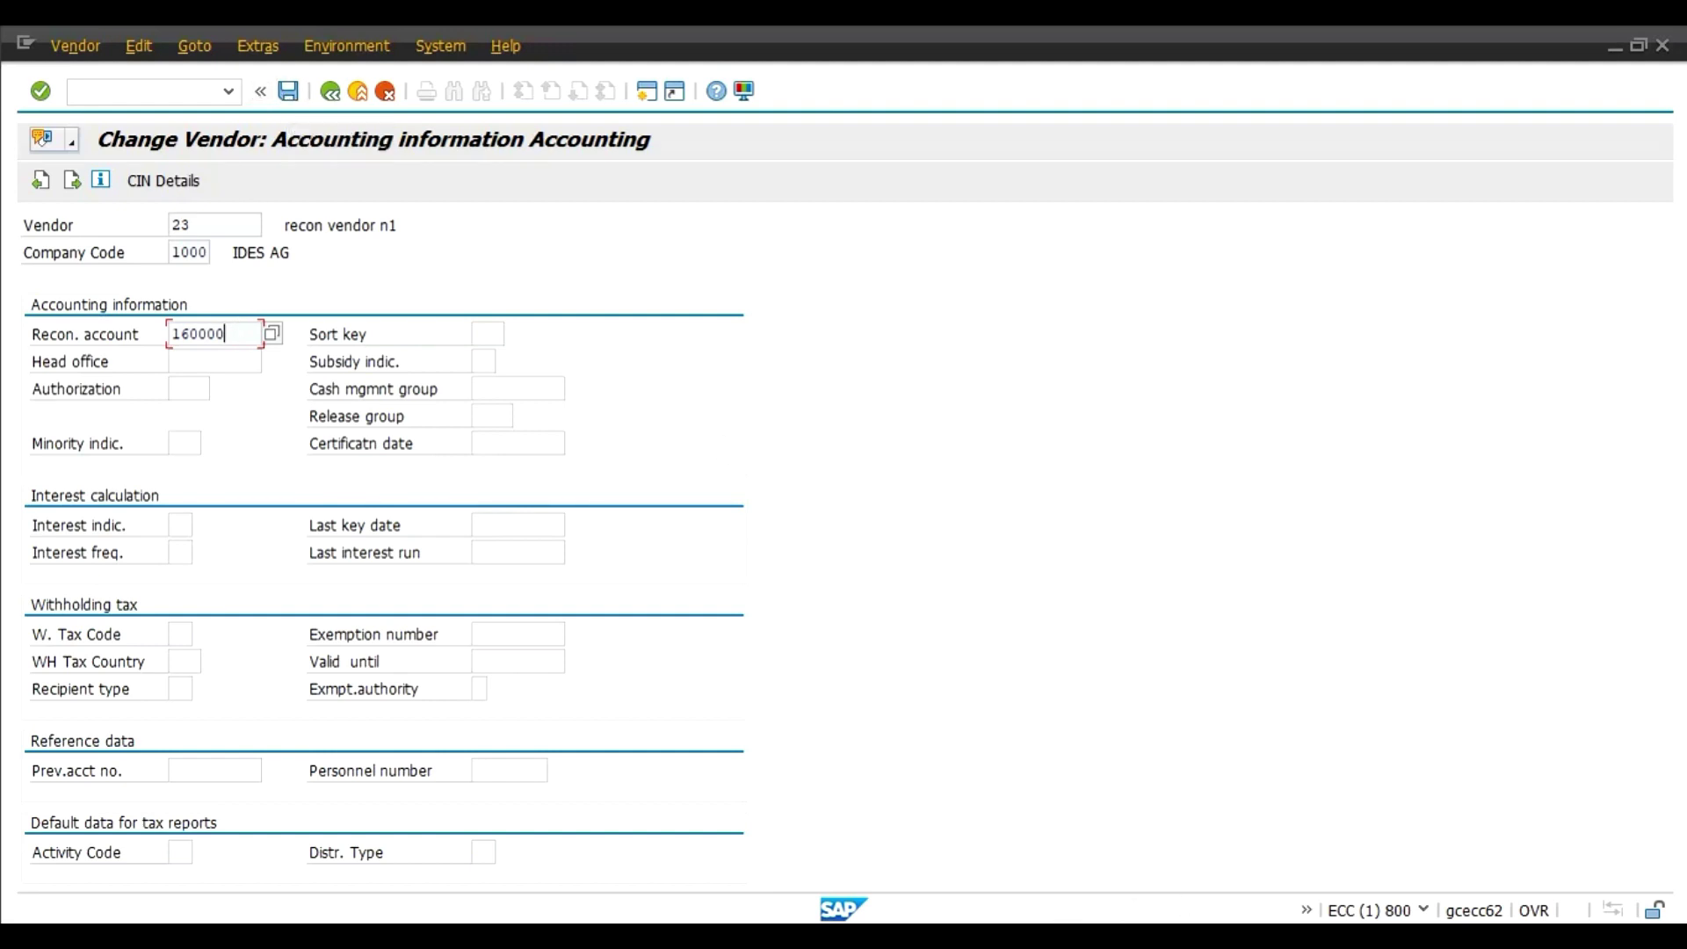
pyautogui.hotkey('alt', 'Tab')
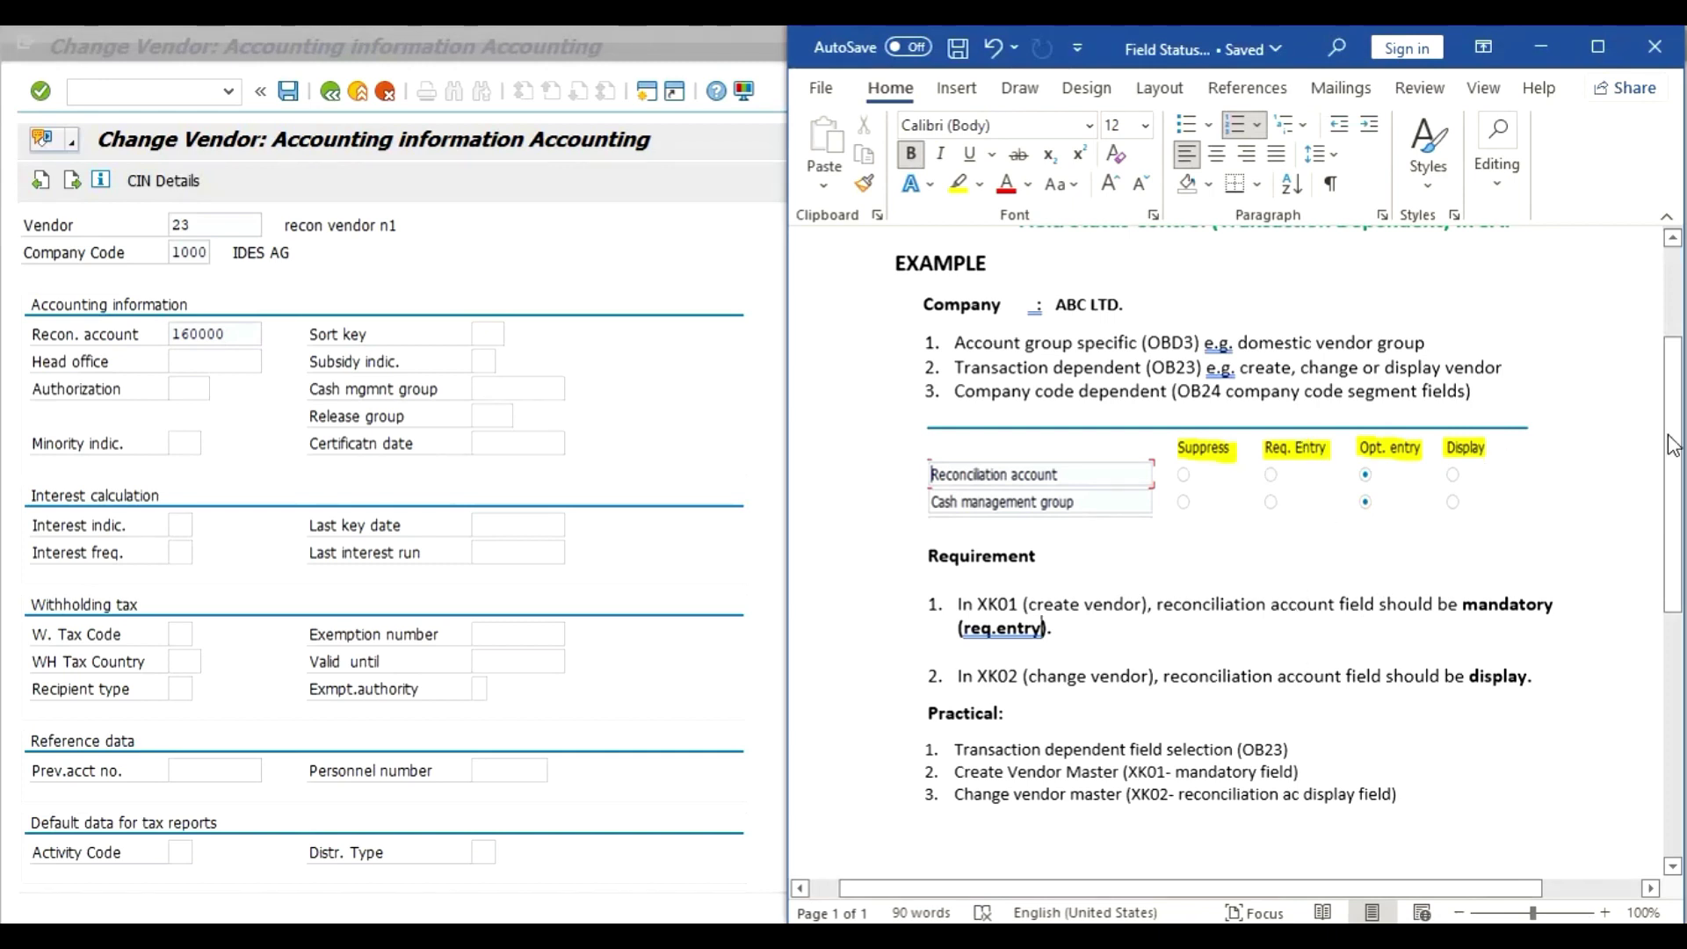
pyautogui.moveTo(1675, 444); pyautogui.dragTo(1680, 398)
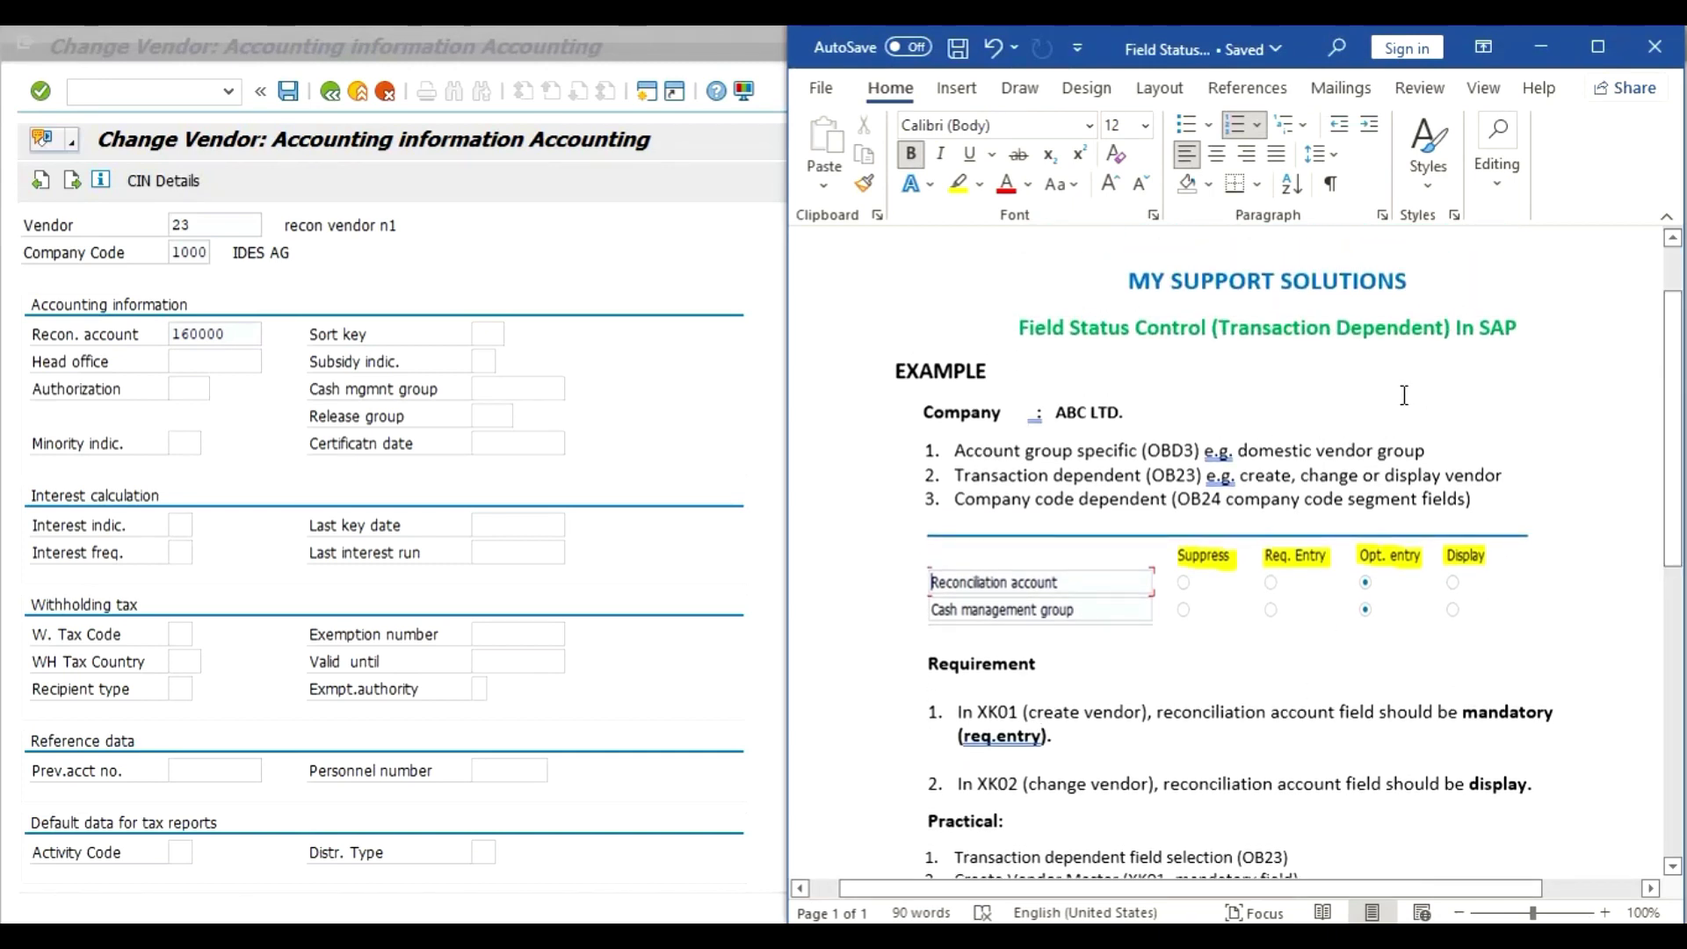